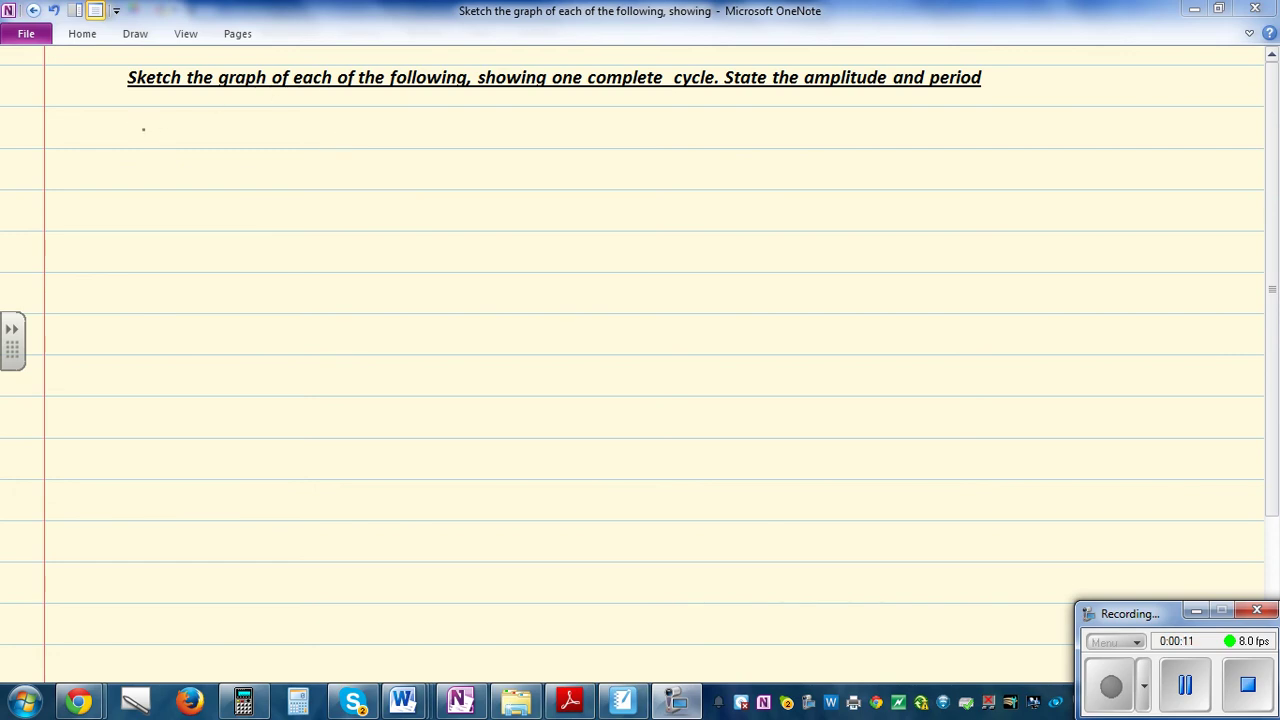
Handwrite and underline the heading 'General formula', then begin 'y = A' beside it
{"action": "mouse_move", "coordinate": [119, 117]}
{"action": "left_mouse_down"}
{"action": "mouse_move", "coordinate": [109, 138]}
{"action": "mouse_move", "coordinate": [190, 140]}
{"action": "left_mouse_up"}
{"action": "mouse_move", "coordinate": [192, 141]}
{"action": "left_mouse_down"}
{"action": "mouse_move", "coordinate": [258, 140]}
{"action": "mouse_move", "coordinate": [254, 157]}
{"action": "left_mouse_up"}
{"action": "left_click_drag", "start_coordinate": [252, 137], "coordinate": [372, 142]}
{"action": "mouse_move", "coordinate": [383, 112]}
{"action": "left_mouse_down"}
{"action": "mouse_move", "coordinate": [380, 144]}
{"action": "mouse_move", "coordinate": [403, 142]}
{"action": "left_mouse_up"}
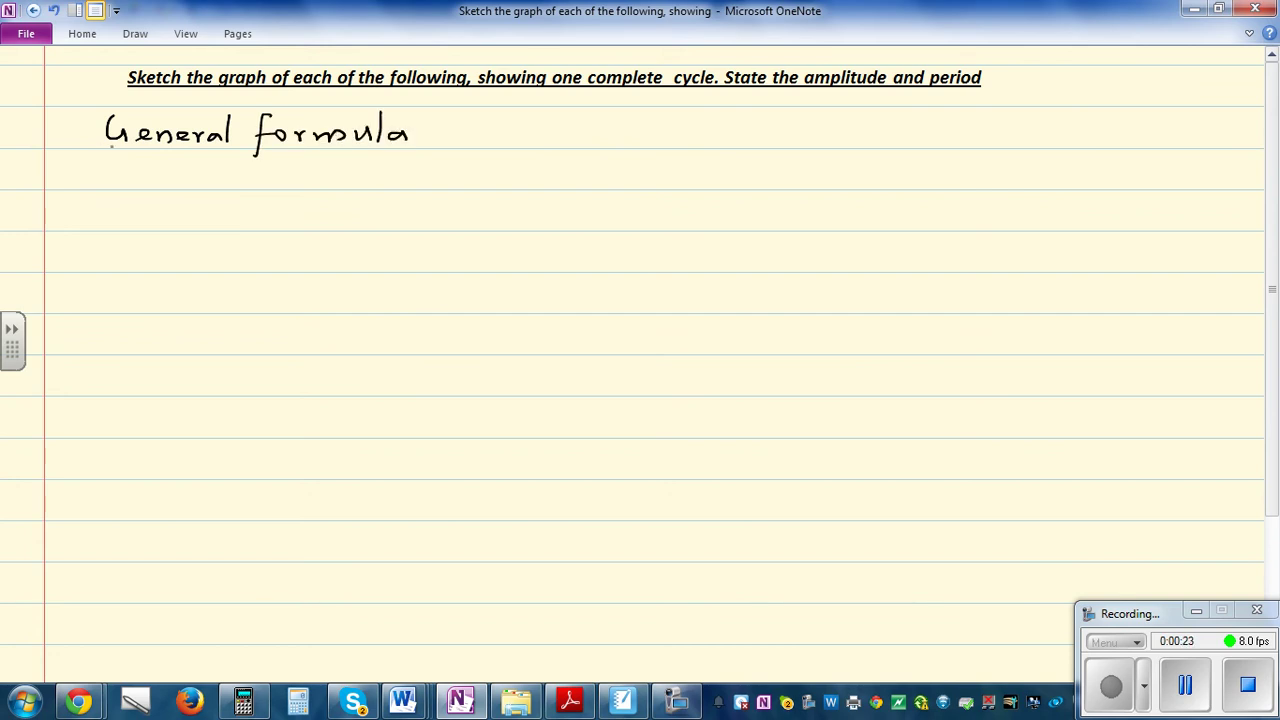
{"action": "left_click_drag", "start_coordinate": [116, 147], "coordinate": [406, 152]}
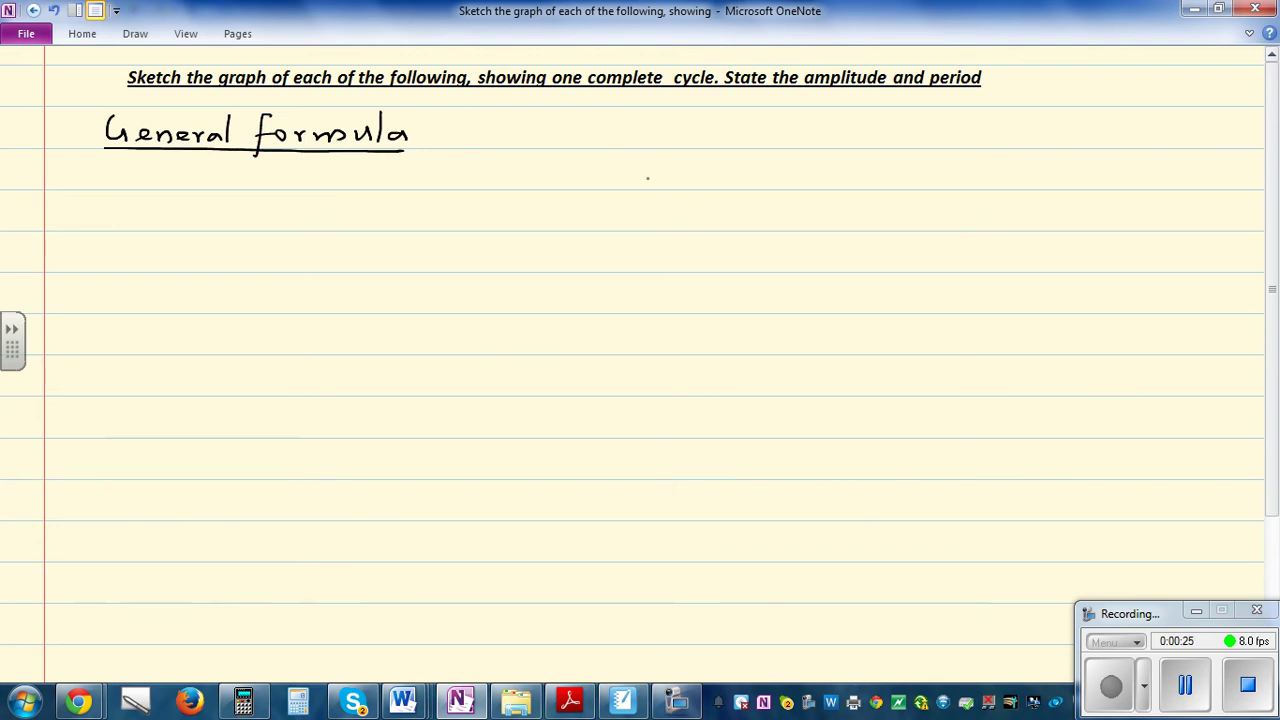
{"action": "left_click_drag", "start_coordinate": [541, 127], "coordinate": [541, 174]}
{"action": "mouse_move", "coordinate": [580, 135]}
{"action": "left_mouse_down"}
{"action": "mouse_move", "coordinate": [640, 135]}
{"action": "mouse_move", "coordinate": [654, 146]}
{"action": "mouse_move", "coordinate": [674, 127]}
{"action": "mouse_move", "coordinate": [703, 141]}
{"action": "mouse_move", "coordinate": [767, 151]}
{"action": "left_mouse_up"}
Complete the formula as y = ASin(Bx) or ACos(Bx)
{"action": "left_click", "coordinate": [708, 129]}
{"action": "left_click_drag", "start_coordinate": [786, 129], "coordinate": [787, 148]}
{"action": "mouse_move", "coordinate": [780, 126]}
{"action": "left_mouse_down"}
{"action": "mouse_move", "coordinate": [800, 133]}
{"action": "mouse_move", "coordinate": [785, 149]}
{"action": "mouse_move", "coordinate": [837, 156]}
{"action": "left_mouse_up"}
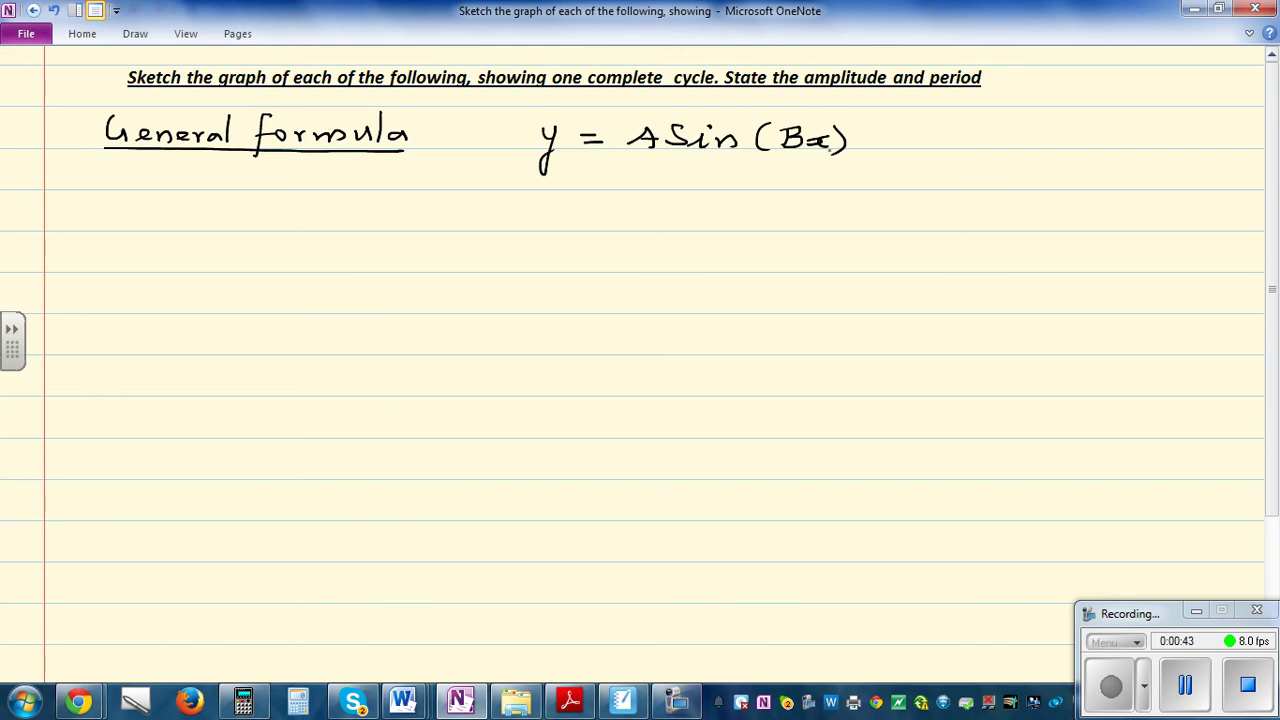
{"action": "mouse_move", "coordinate": [888, 134]}
{"action": "left_mouse_down"}
{"action": "mouse_move", "coordinate": [969, 124]}
{"action": "mouse_move", "coordinate": [977, 142]}
{"action": "mouse_move", "coordinate": [1019, 140]}
{"action": "left_mouse_up"}
{"action": "mouse_move", "coordinate": [1043, 136]}
{"action": "left_mouse_down"}
{"action": "mouse_move", "coordinate": [1030, 146]}
{"action": "mouse_move", "coordinate": [1074, 146]}
{"action": "left_mouse_up"}
{"action": "mouse_move", "coordinate": [1076, 128]}
{"action": "left_mouse_down"}
{"action": "mouse_move", "coordinate": [1090, 127]}
{"action": "mouse_move", "coordinate": [1084, 146]}
{"action": "mouse_move", "coordinate": [1129, 148]}
{"action": "left_mouse_up"}
Write 'A = Amplitude' and 'Period = 2π/B = 360/B' below the formula
{"action": "mouse_move", "coordinate": [622, 184]}
{"action": "left_mouse_down"}
{"action": "mouse_move", "coordinate": [641, 165]}
{"action": "mouse_move", "coordinate": [651, 186]}
{"action": "mouse_move", "coordinate": [678, 187]}
{"action": "left_mouse_up"}
{"action": "mouse_move", "coordinate": [684, 191]}
{"action": "left_mouse_down"}
{"action": "mouse_move", "coordinate": [744, 190]}
{"action": "mouse_move", "coordinate": [744, 204]}
{"action": "left_mouse_up"}
{"action": "mouse_move", "coordinate": [773, 161]}
{"action": "left_mouse_down"}
{"action": "mouse_move", "coordinate": [770, 188]}
{"action": "mouse_move", "coordinate": [784, 188]}
{"action": "left_mouse_up"}
{"action": "left_click_drag", "start_coordinate": [789, 172], "coordinate": [852, 190]}
{"action": "left_click", "coordinate": [880, 180]}
{"action": "mouse_move", "coordinate": [856, 184]}
{"action": "left_mouse_down"}
{"action": "mouse_move", "coordinate": [928, 175]}
{"action": "mouse_move", "coordinate": [996, 188]}
{"action": "mouse_move", "coordinate": [1038, 164]}
{"action": "mouse_move", "coordinate": [1071, 183]}
{"action": "mouse_move", "coordinate": [1091, 176]}
{"action": "mouse_move", "coordinate": [1104, 191]}
{"action": "mouse_move", "coordinate": [1090, 220]}
{"action": "mouse_move", "coordinate": [1104, 203]}
{"action": "mouse_move", "coordinate": [1095, 220]}
{"action": "mouse_move", "coordinate": [1110, 216]}
{"action": "left_mouse_up"}
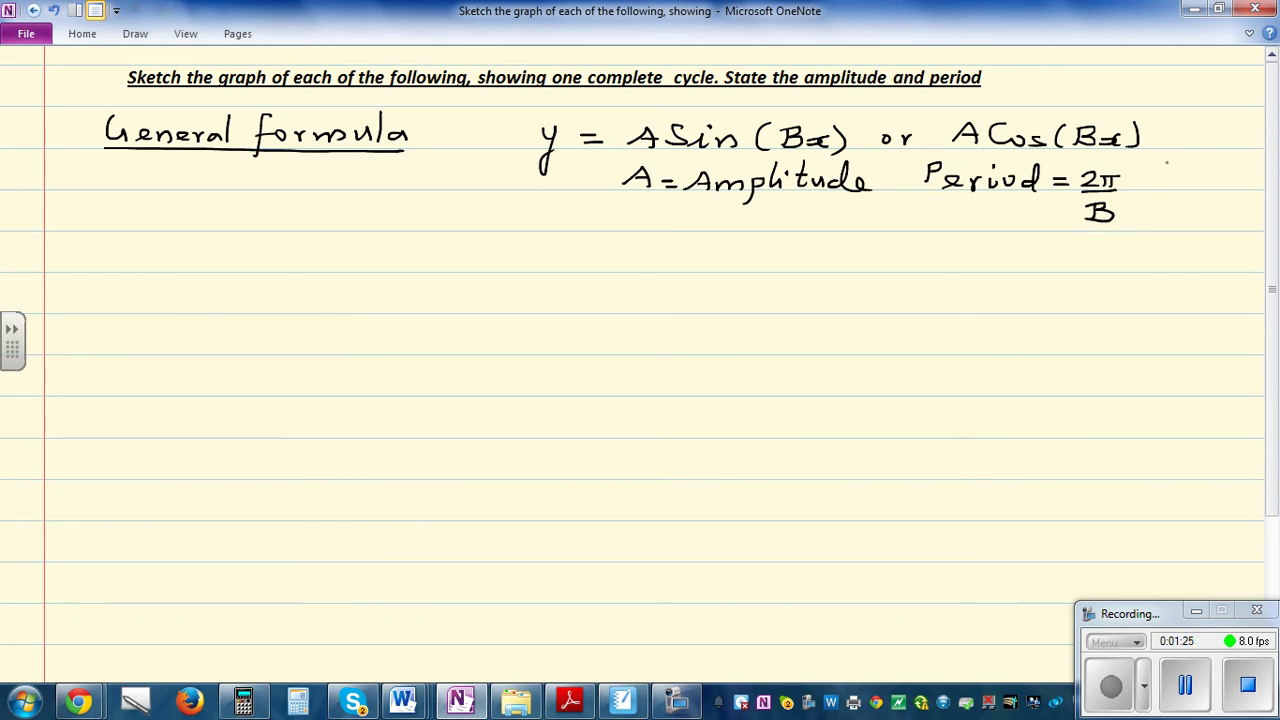
{"action": "mouse_move", "coordinate": [1140, 176]}
{"action": "left_mouse_down"}
{"action": "mouse_move", "coordinate": [1179, 172]}
{"action": "mouse_move", "coordinate": [1167, 187]}
{"action": "mouse_move", "coordinate": [1209, 178]}
{"action": "mouse_move", "coordinate": [1194, 219]}
{"action": "left_mouse_up"}
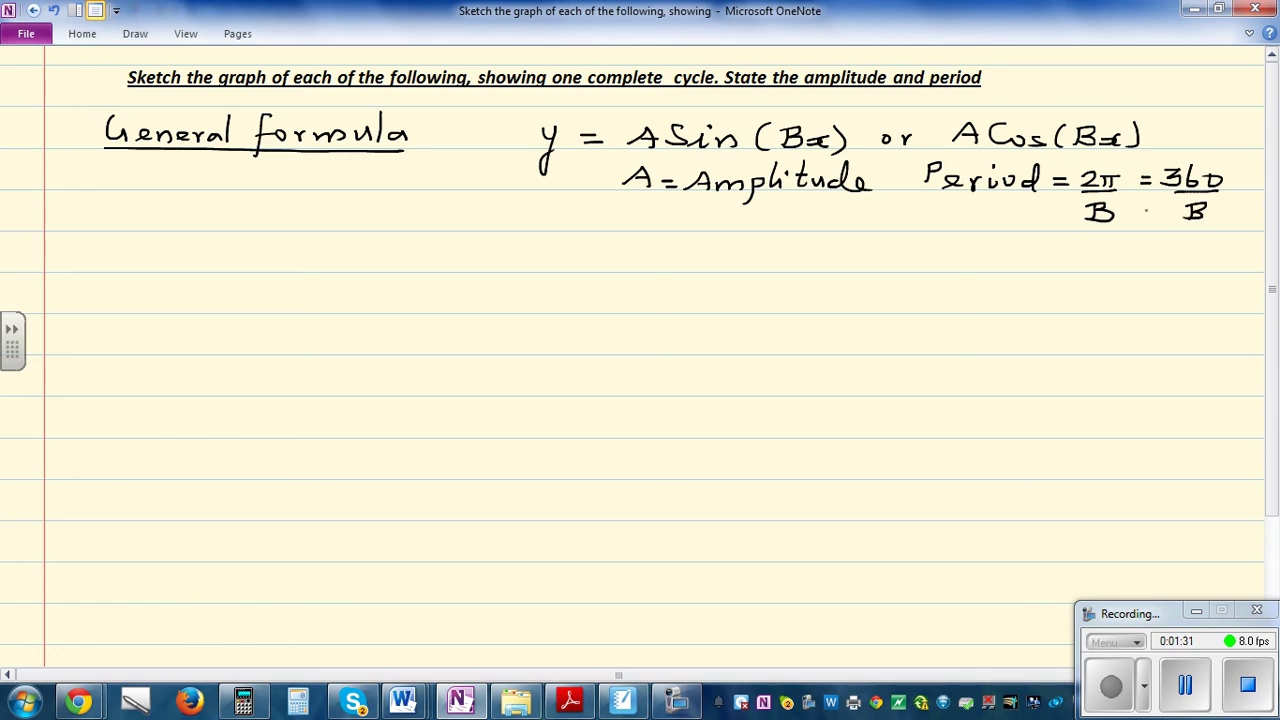
Switch to the blue pen and write the example y = 3Sin(2x)
{"action": "left_click", "coordinate": [135, 33]}
{"action": "left_click", "coordinate": [439, 72]}
{"action": "mouse_move", "coordinate": [100, 216]}
{"action": "left_mouse_down"}
{"action": "mouse_move", "coordinate": [105, 258]}
{"action": "mouse_move", "coordinate": [150, 215]}
{"action": "left_mouse_up"}
{"action": "mouse_move", "coordinate": [136, 221]}
{"action": "left_mouse_down"}
{"action": "mouse_move", "coordinate": [191, 221]}
{"action": "mouse_move", "coordinate": [181, 228]}
{"action": "mouse_move", "coordinate": [212, 214]}
{"action": "mouse_move", "coordinate": [206, 228]}
{"action": "left_mouse_up"}
{"action": "mouse_move", "coordinate": [228, 226]}
{"action": "left_mouse_down"}
{"action": "mouse_move", "coordinate": [296, 208]}
{"action": "mouse_move", "coordinate": [354, 222]}
{"action": "left_mouse_up"}
{"action": "left_click", "coordinate": [243, 203]}
{"action": "mouse_move", "coordinate": [360, 208]}
{"action": "left_mouse_down"}
{"action": "mouse_move", "coordinate": [366, 230]}
{"action": "mouse_move", "coordinate": [458, 209]}
{"action": "mouse_move", "coordinate": [465, 230]}
{"action": "left_mouse_up"}
Write Amp = 3 and Period = 360/2 = 180° beside and below the example
{"action": "mouse_move", "coordinate": [449, 224]}
{"action": "left_mouse_down"}
{"action": "mouse_move", "coordinate": [502, 222]}
{"action": "mouse_move", "coordinate": [517, 248]}
{"action": "mouse_move", "coordinate": [534, 222]}
{"action": "mouse_move", "coordinate": [523, 234]}
{"action": "mouse_move", "coordinate": [576, 230]}
{"action": "left_mouse_up"}
{"action": "mouse_move", "coordinate": [451, 249]}
{"action": "left_mouse_down"}
{"action": "mouse_move", "coordinate": [452, 268]}
{"action": "mouse_move", "coordinate": [455, 256]}
{"action": "mouse_move", "coordinate": [655, 262]}
{"action": "left_mouse_up"}
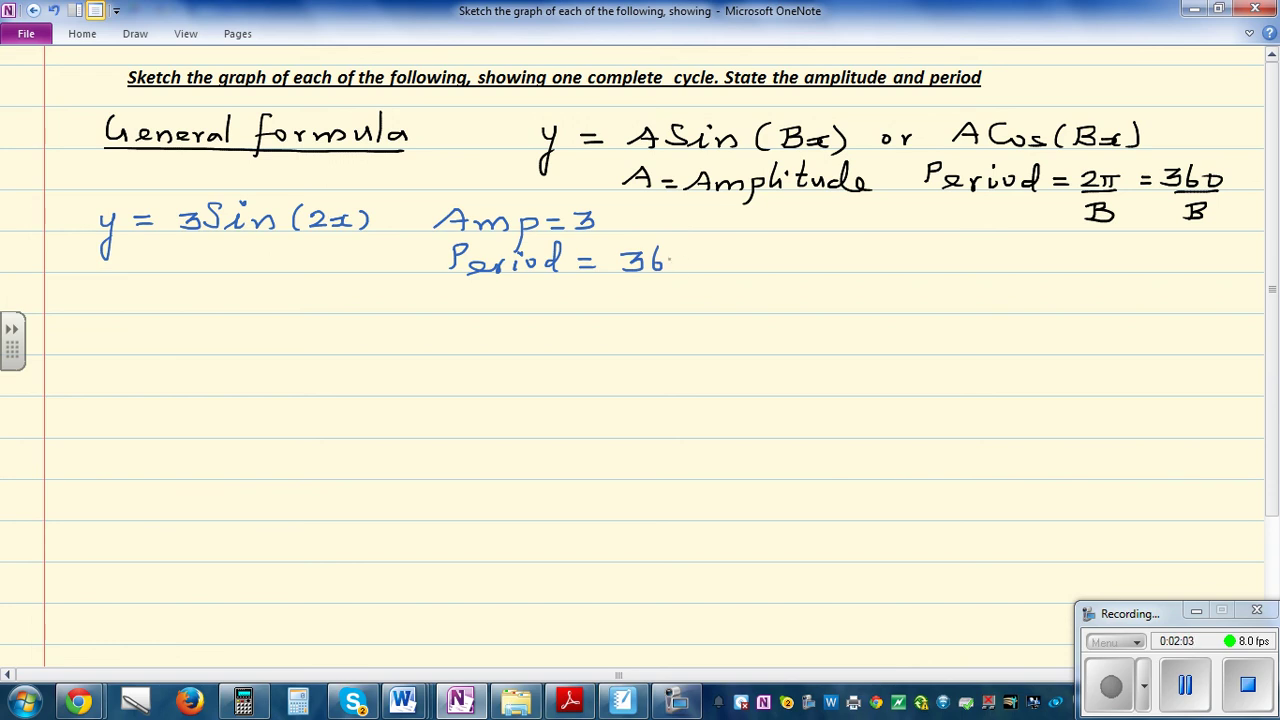
{"action": "mouse_move", "coordinate": [676, 253]}
{"action": "left_mouse_down"}
{"action": "mouse_move", "coordinate": [683, 277]}
{"action": "mouse_move", "coordinate": [668, 304]}
{"action": "mouse_move", "coordinate": [680, 304]}
{"action": "left_mouse_up"}
{"action": "mouse_move", "coordinate": [712, 263]}
{"action": "left_mouse_down"}
{"action": "mouse_move", "coordinate": [753, 273]}
{"action": "mouse_move", "coordinate": [772, 255]}
{"action": "mouse_move", "coordinate": [797, 258]}
{"action": "mouse_move", "coordinate": [806, 240]}
{"action": "left_mouse_up"}
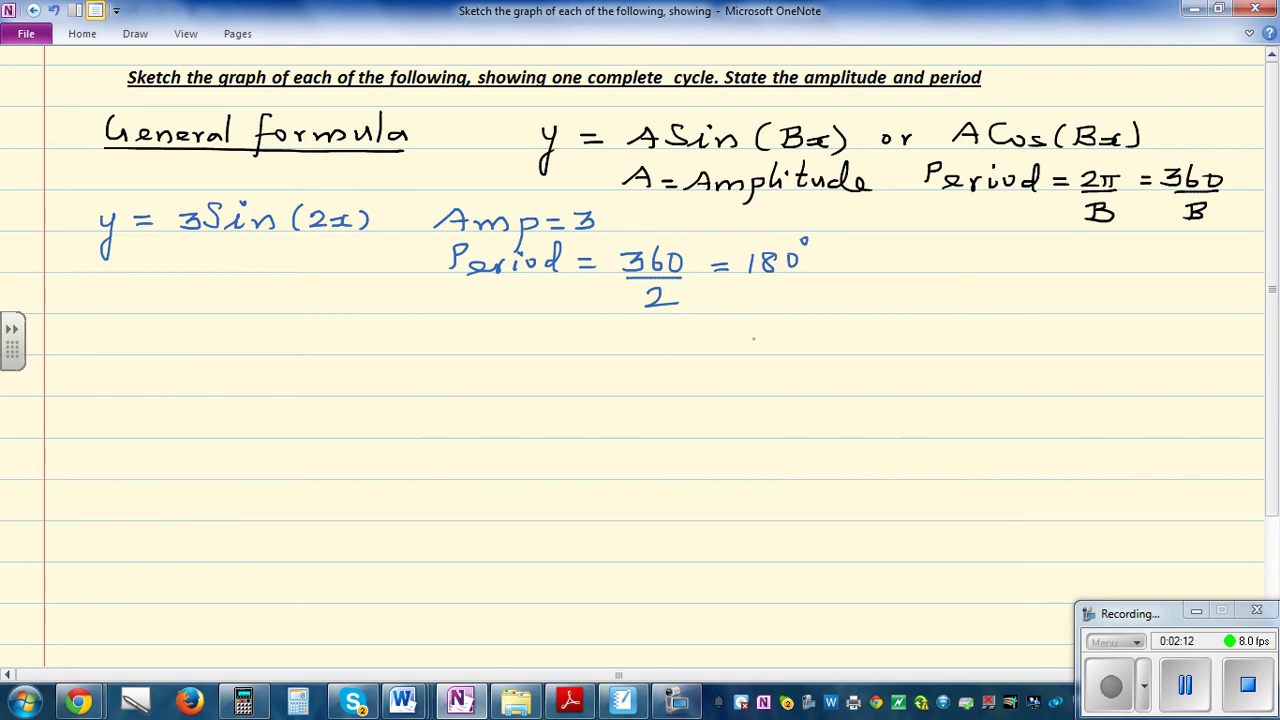
{"action": "left_click", "coordinate": [135, 34]}
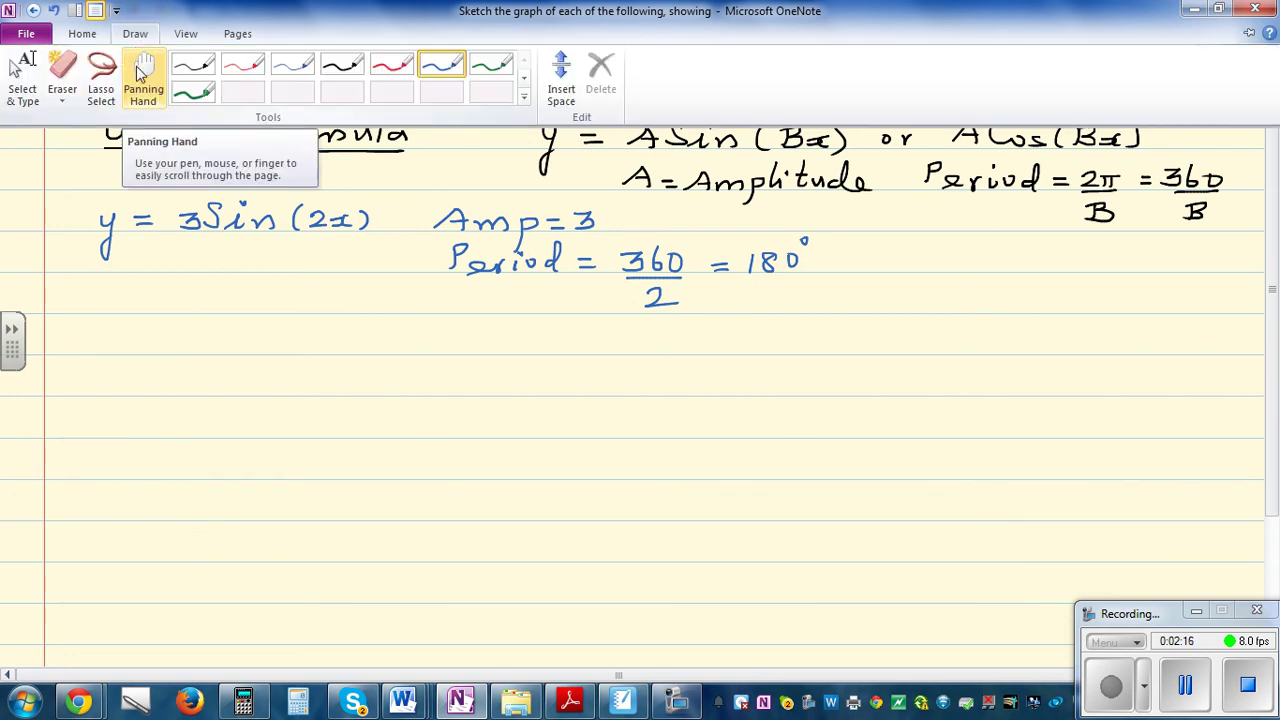
Switch to the green pen and draw the vertical y-axis with an arrowhead
{"action": "left_click", "coordinate": [277, 430]}
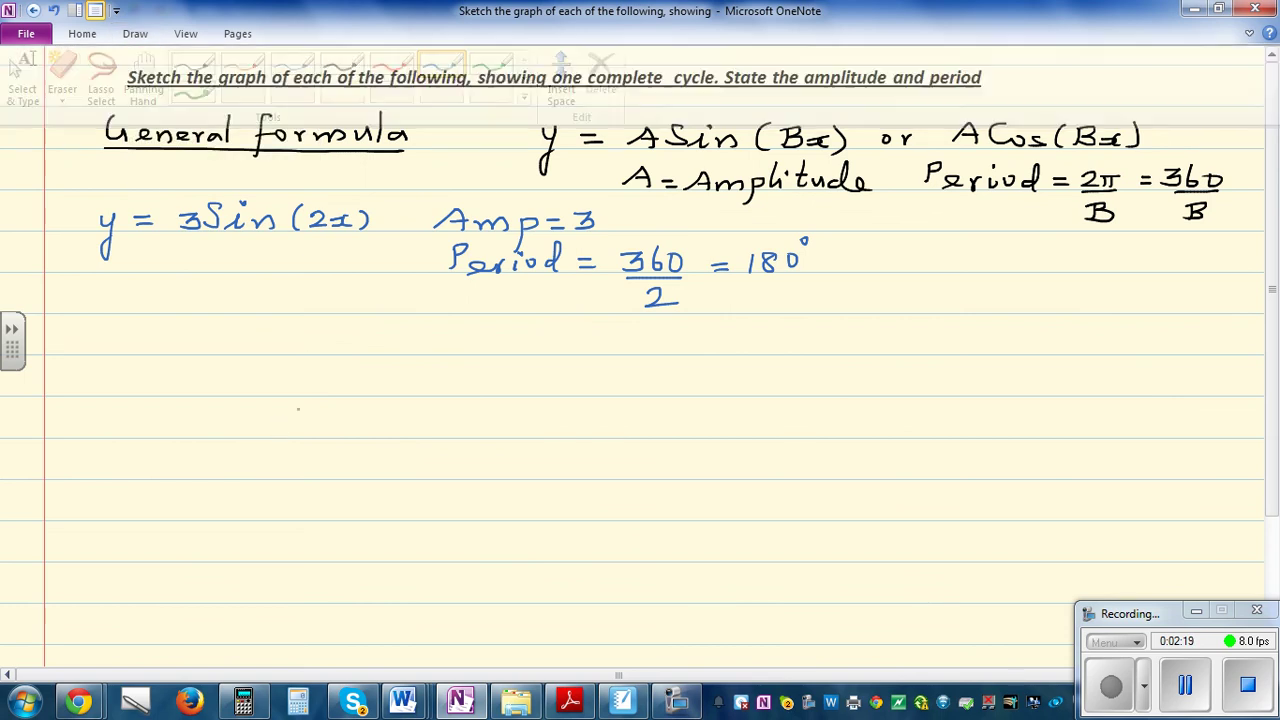
{"action": "left_click", "coordinate": [137, 34]}
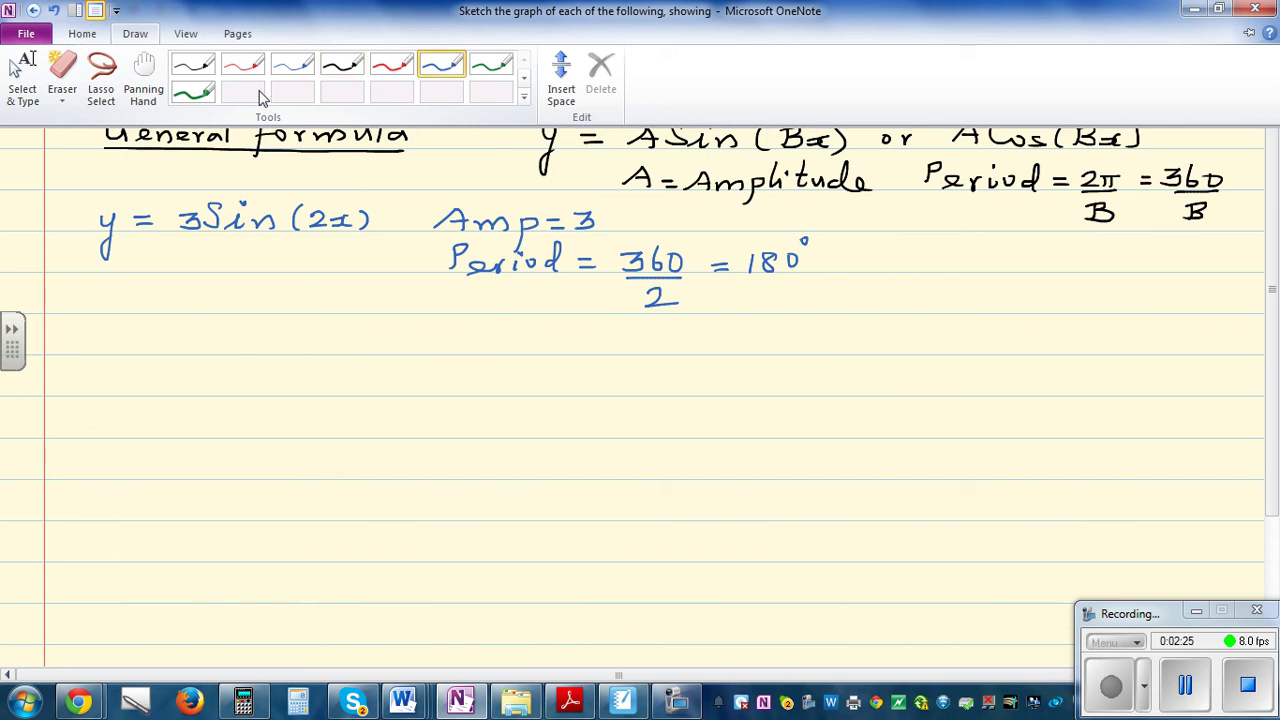
{"action": "left_click", "coordinate": [195, 96]}
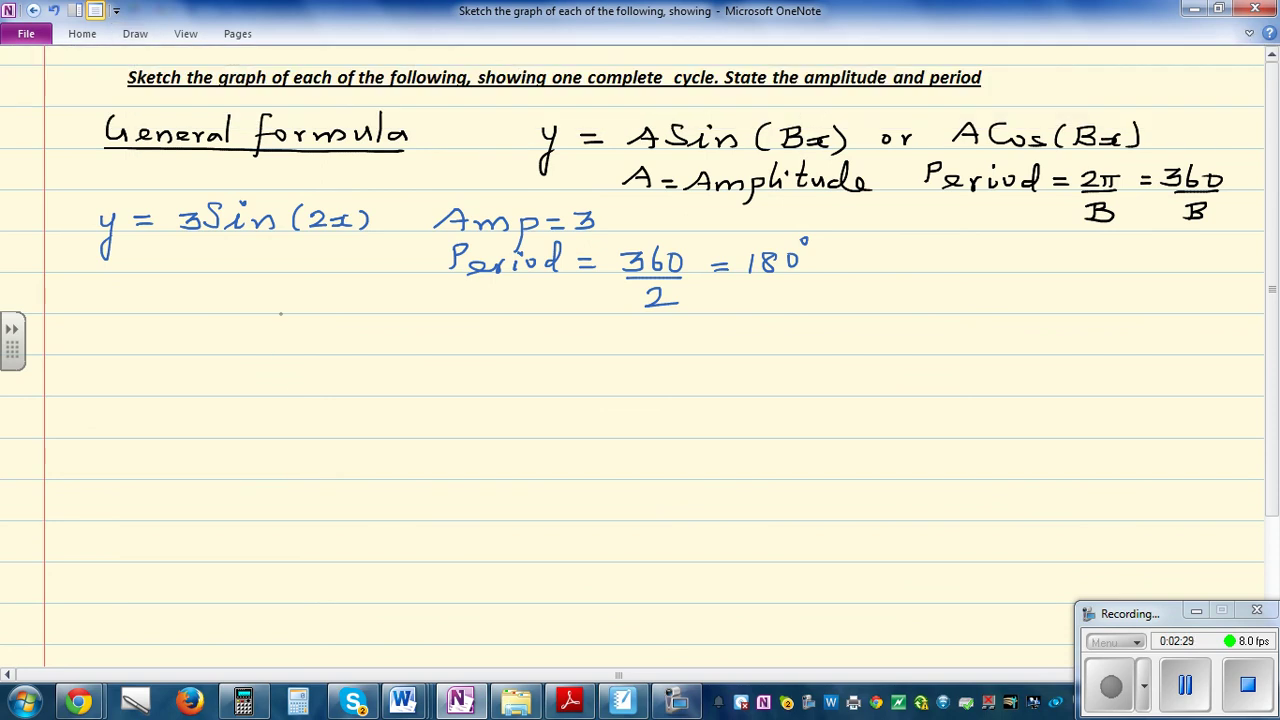
{"action": "left_click_drag", "start_coordinate": [285, 316], "coordinate": [272, 575]}
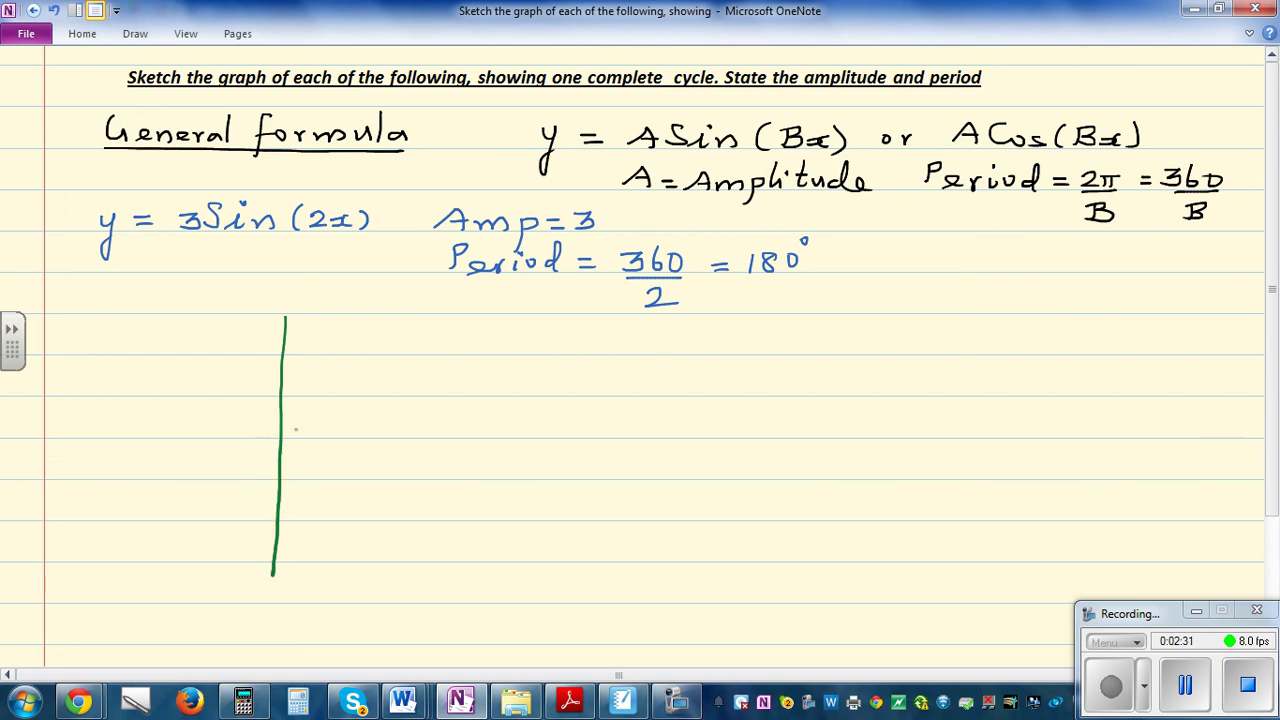
{"action": "left_click_drag", "start_coordinate": [276, 328], "coordinate": [293, 326]}
Draw the baseline, max and min lines, labelling BL and 0
{"action": "mouse_move", "coordinate": [186, 437]}
{"action": "left_mouse_down"}
{"action": "mouse_move", "coordinate": [752, 435]}
{"action": "mouse_move", "coordinate": [741, 442]}
{"action": "left_mouse_up"}
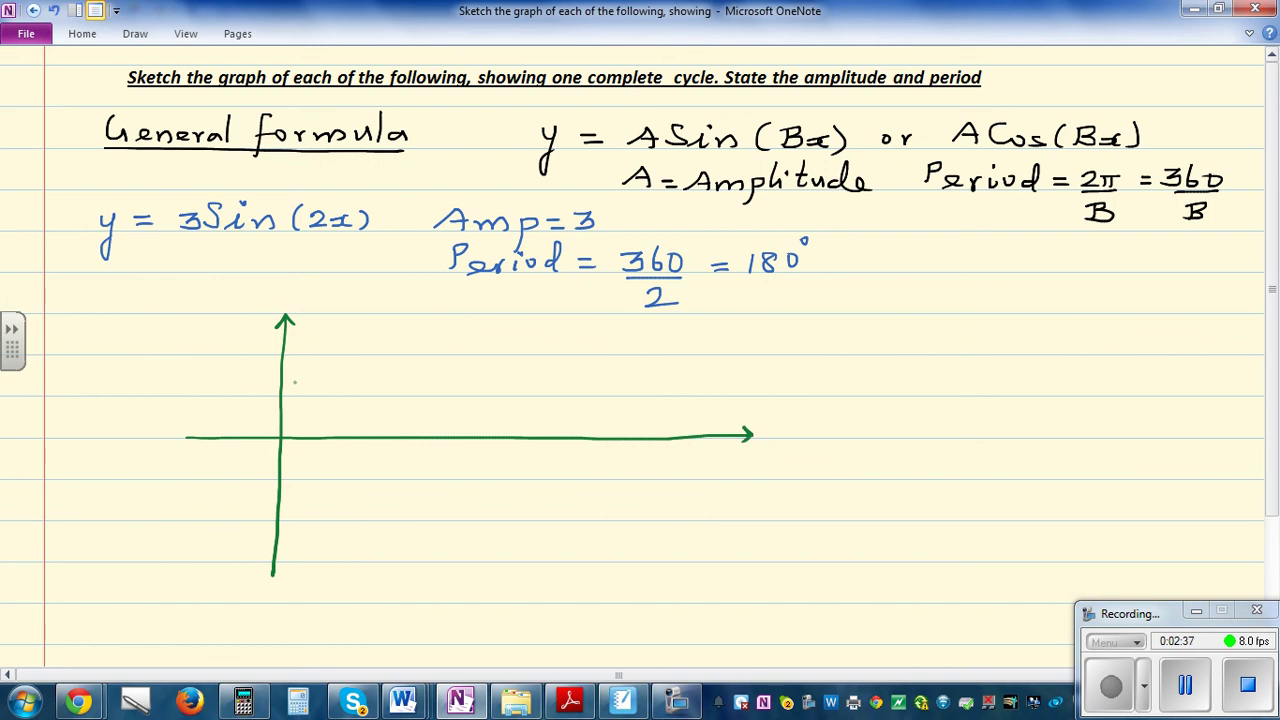
{"action": "mouse_move", "coordinate": [188, 357]}
{"action": "left_mouse_down"}
{"action": "mouse_move", "coordinate": [688, 357]}
{"action": "mouse_move", "coordinate": [816, 338]}
{"action": "mouse_move", "coordinate": [809, 347]}
{"action": "left_mouse_up"}
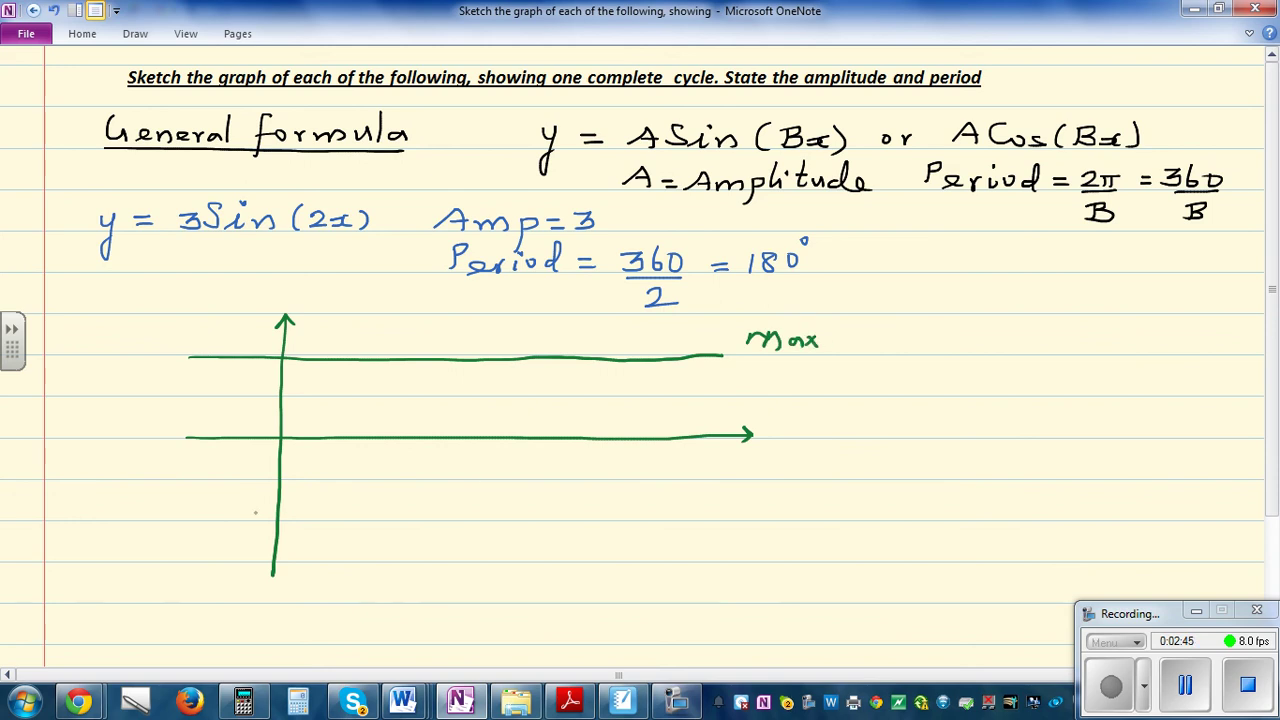
{"action": "mouse_move", "coordinate": [163, 521]}
{"action": "left_mouse_down"}
{"action": "mouse_move", "coordinate": [750, 520]}
{"action": "mouse_move", "coordinate": [790, 556]}
{"action": "mouse_move", "coordinate": [849, 557]}
{"action": "left_mouse_up"}
{"action": "left_click_drag", "start_coordinate": [794, 430], "coordinate": [795, 448]}
{"action": "mouse_move", "coordinate": [791, 430]}
{"action": "left_mouse_down"}
{"action": "mouse_move", "coordinate": [809, 432]}
{"action": "mouse_move", "coordinate": [797, 447]}
{"action": "mouse_move", "coordinate": [833, 448]}
{"action": "left_mouse_up"}
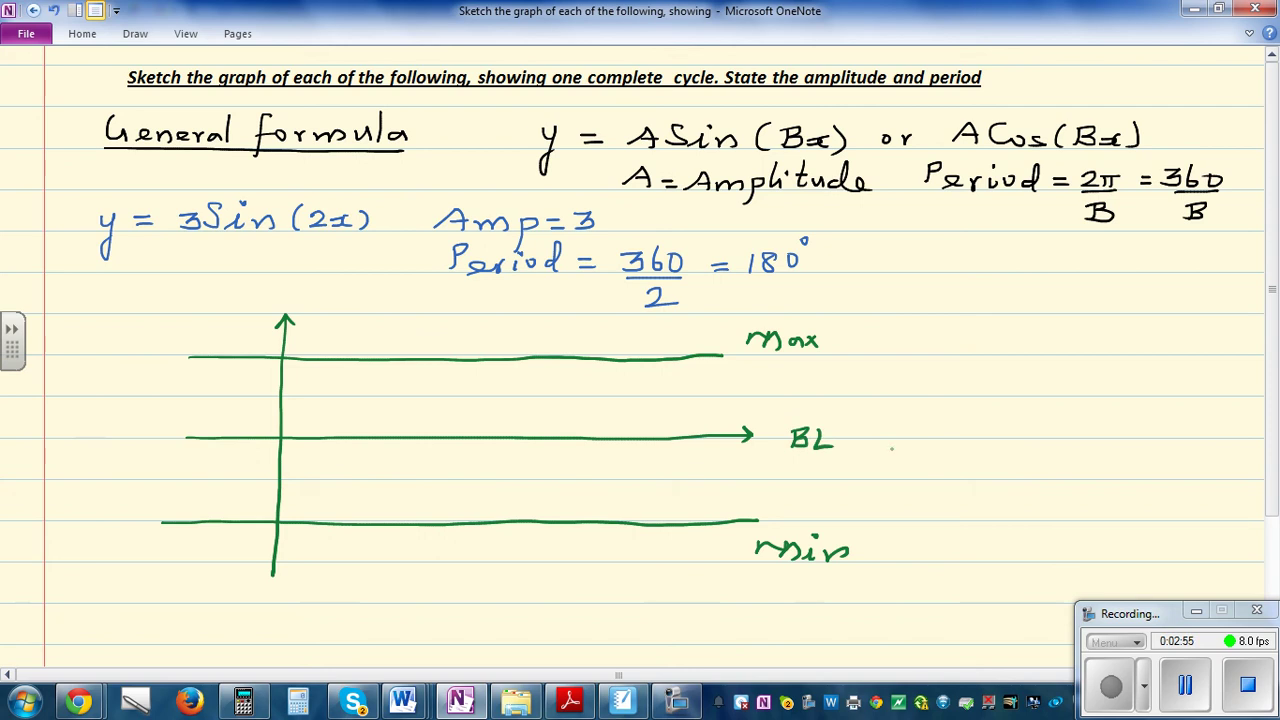
{"action": "left_click_drag", "start_coordinate": [256, 443], "coordinate": [262, 447]}
Label the y-axis 3 and -3 and mark four ticks along the baseline
{"action": "mouse_move", "coordinate": [246, 333]}
{"action": "left_mouse_down"}
{"action": "mouse_move", "coordinate": [259, 343]}
{"action": "mouse_move", "coordinate": [244, 355]}
{"action": "left_mouse_up"}
{"action": "mouse_move", "coordinate": [215, 541]}
{"action": "left_mouse_down"}
{"action": "mouse_move", "coordinate": [256, 536]}
{"action": "mouse_move", "coordinate": [242, 552]}
{"action": "left_mouse_up"}
{"action": "left_click_drag", "start_coordinate": [370, 433], "coordinate": [370, 446]}
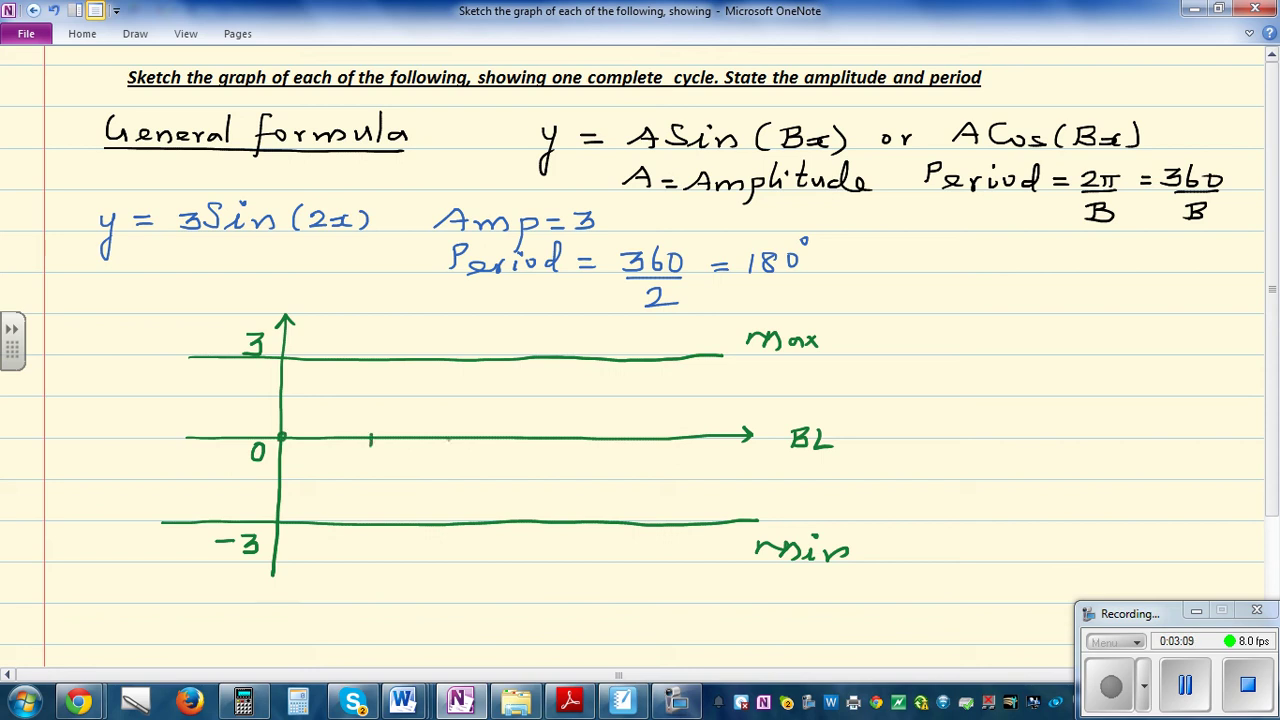
{"action": "left_click_drag", "start_coordinate": [470, 434], "coordinate": [470, 447]}
{"action": "mouse_move", "coordinate": [675, 433]}
{"action": "left_mouse_down"}
{"action": "mouse_move", "coordinate": [675, 447]}
{"action": "mouse_move", "coordinate": [713, 464]}
{"action": "mouse_move", "coordinate": [751, 452]}
{"action": "left_mouse_up"}
Label the baseline ticks 90, 45° and 135°
{"action": "mouse_move", "coordinate": [507, 411]}
{"action": "left_mouse_down"}
{"action": "mouse_move", "coordinate": [503, 428]}
{"action": "mouse_move", "coordinate": [526, 416]}
{"action": "left_mouse_up"}
{"action": "mouse_move", "coordinate": [392, 407]}
{"action": "left_mouse_down"}
{"action": "mouse_move", "coordinate": [386, 421]}
{"action": "mouse_move", "coordinate": [403, 420]}
{"action": "left_mouse_up"}
{"action": "left_click_drag", "start_coordinate": [399, 410], "coordinate": [399, 428]}
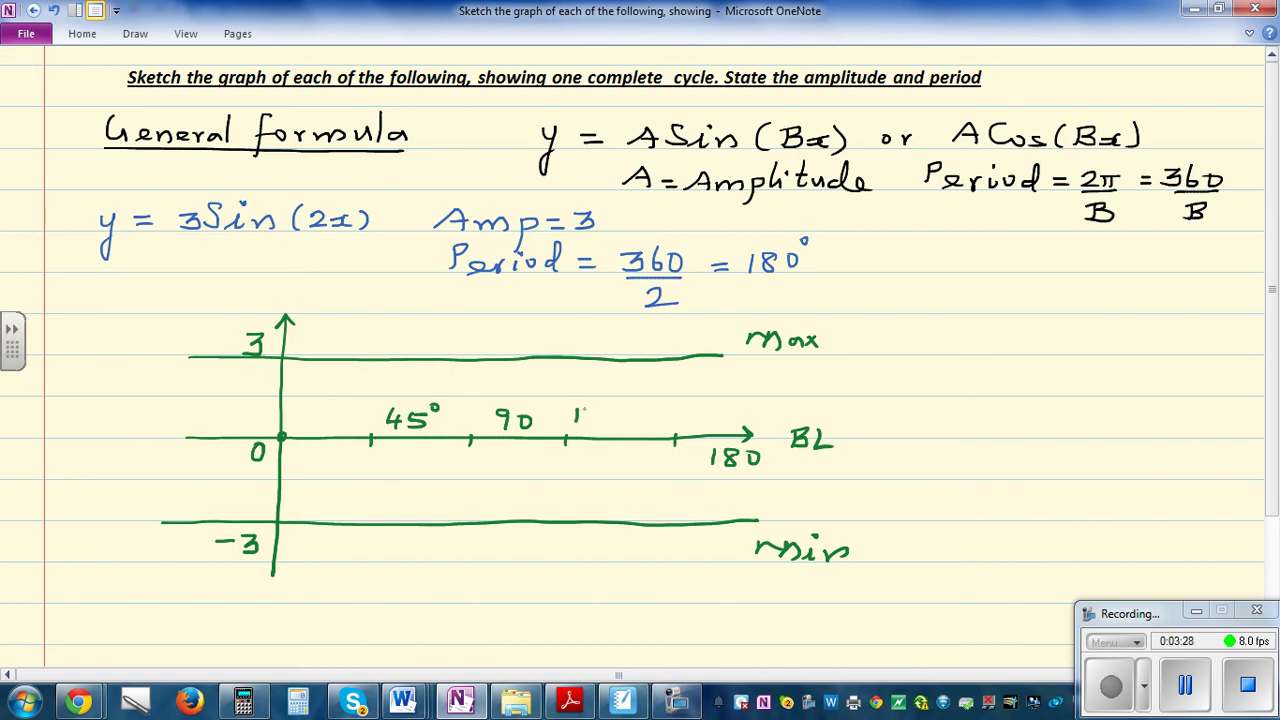
{"action": "mouse_move", "coordinate": [603, 410]}
{"action": "left_mouse_down"}
{"action": "mouse_move", "coordinate": [615, 421]}
{"action": "mouse_move", "coordinate": [627, 404]}
{"action": "left_mouse_up"}
With the red pen, dot the key points and draw the sine curve peaking at 45°, troughing at 135°
{"action": "left_click", "coordinate": [137, 35]}
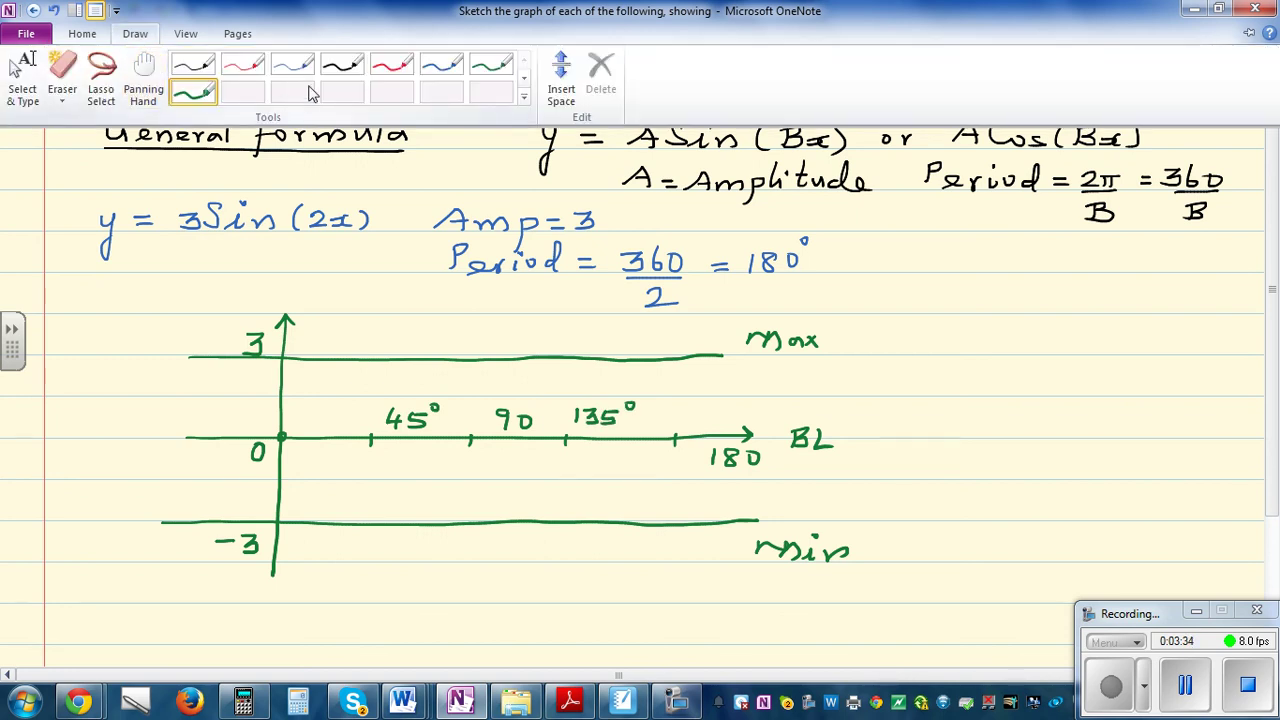
{"action": "left_click", "coordinate": [391, 68]}
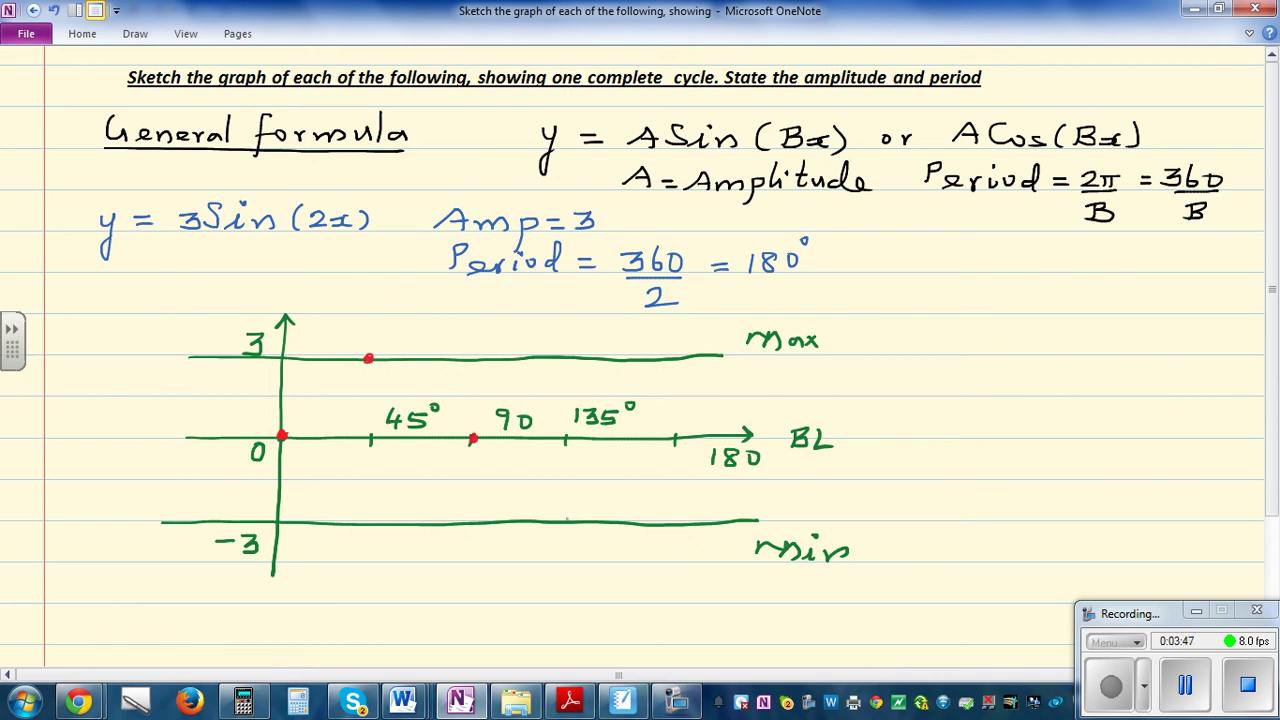
{"action": "left_click", "coordinate": [568, 520]}
{"action": "left_click", "coordinate": [677, 438]}
{"action": "left_click_drag", "start_coordinate": [283, 436], "coordinate": [362, 361]}
{"action": "mouse_move", "coordinate": [435, 407]}
{"action": "left_mouse_down"}
{"action": "mouse_move", "coordinate": [556, 520]}
{"action": "mouse_move", "coordinate": [600, 513]}
{"action": "mouse_move", "coordinate": [677, 438]}
{"action": "left_mouse_up"}
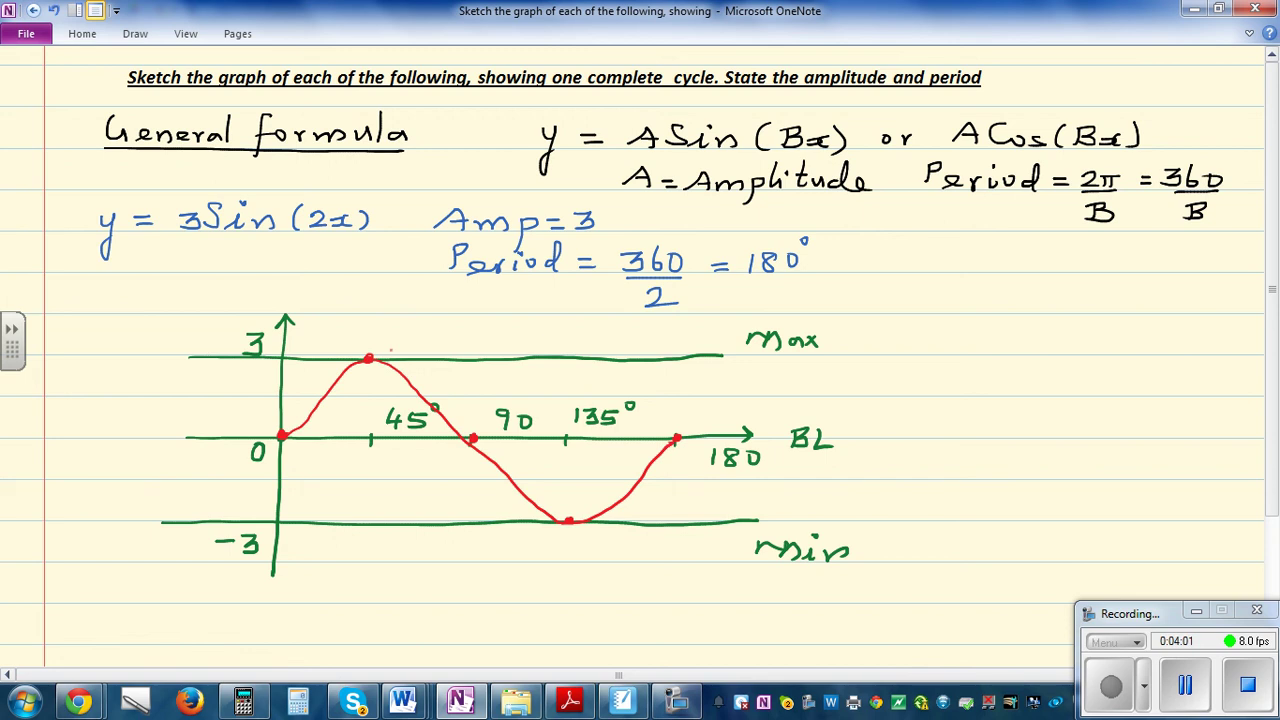
Label the peak (45°,3) and the trough (135,-3) in red
{"action": "mouse_move", "coordinate": [405, 323]}
{"action": "left_mouse_down"}
{"action": "mouse_move", "coordinate": [401, 341]}
{"action": "mouse_move", "coordinate": [452, 327]}
{"action": "left_mouse_up"}
{"action": "mouse_move", "coordinate": [478, 330]}
{"action": "left_mouse_down"}
{"action": "mouse_move", "coordinate": [481, 346]}
{"action": "mouse_move", "coordinate": [508, 350]}
{"action": "left_mouse_up"}
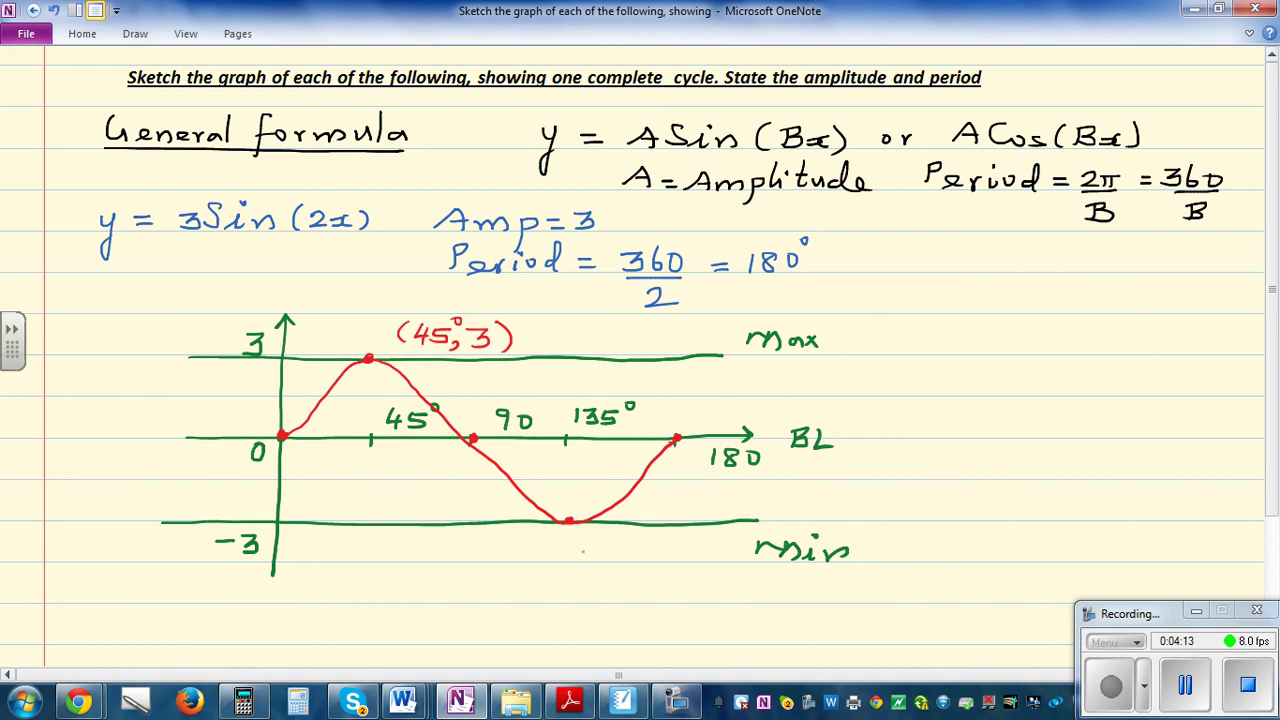
{"action": "left_click_drag", "start_coordinate": [592, 543], "coordinate": [594, 566]}
{"action": "mouse_move", "coordinate": [632, 549]}
{"action": "left_mouse_down"}
{"action": "mouse_move", "coordinate": [614, 563]}
{"action": "mouse_move", "coordinate": [652, 556]}
{"action": "mouse_move", "coordinate": [638, 562]}
{"action": "left_mouse_up"}
{"action": "mouse_move", "coordinate": [644, 547]}
{"action": "left_mouse_down"}
{"action": "mouse_move", "coordinate": [658, 547]}
{"action": "mouse_move", "coordinate": [662, 571]}
{"action": "mouse_move", "coordinate": [728, 575]}
{"action": "left_mouse_up"}
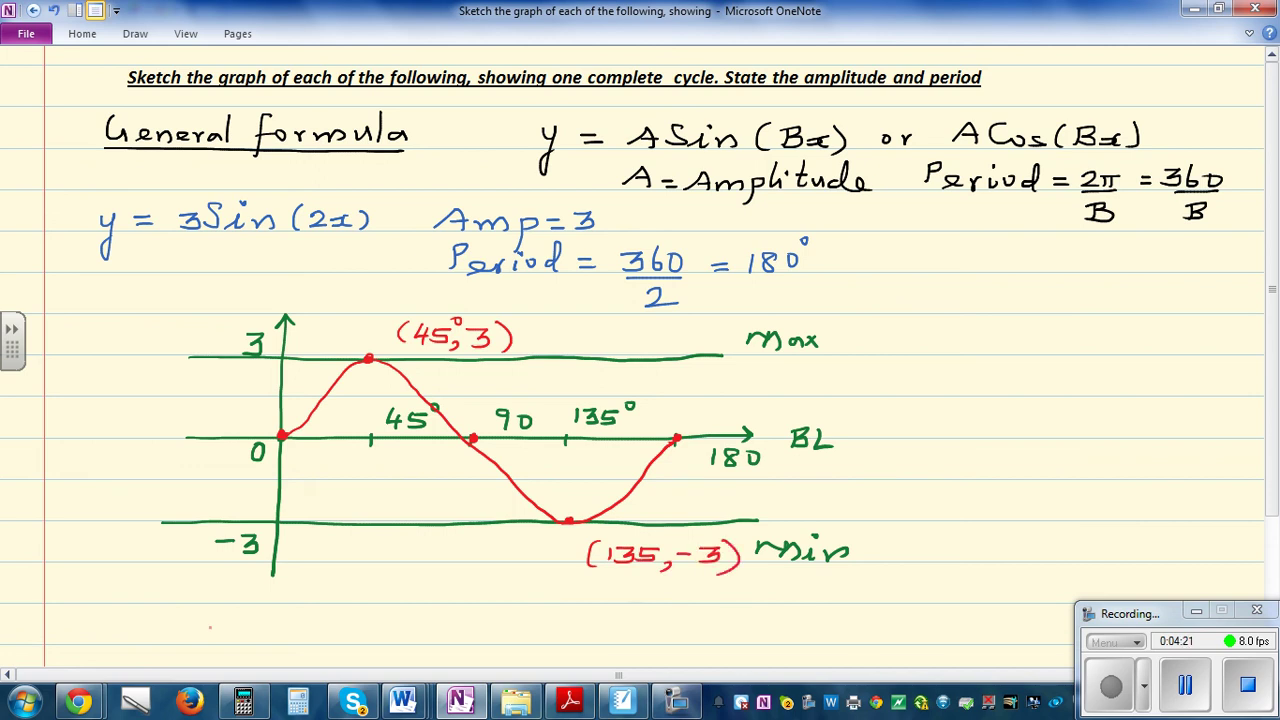
Bring up the Casio emulator and open the GRAPH mode function list
{"action": "left_click", "coordinate": [243, 703]}
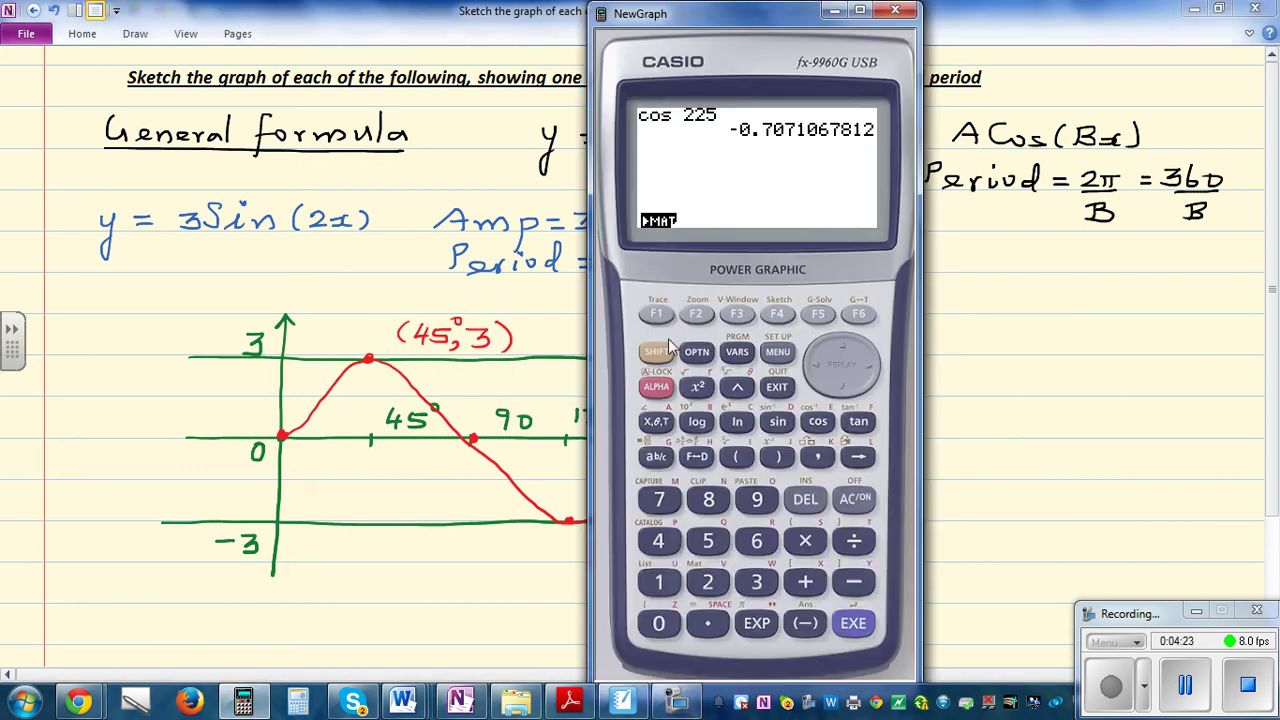
{"action": "left_click", "coordinate": [772, 356]}
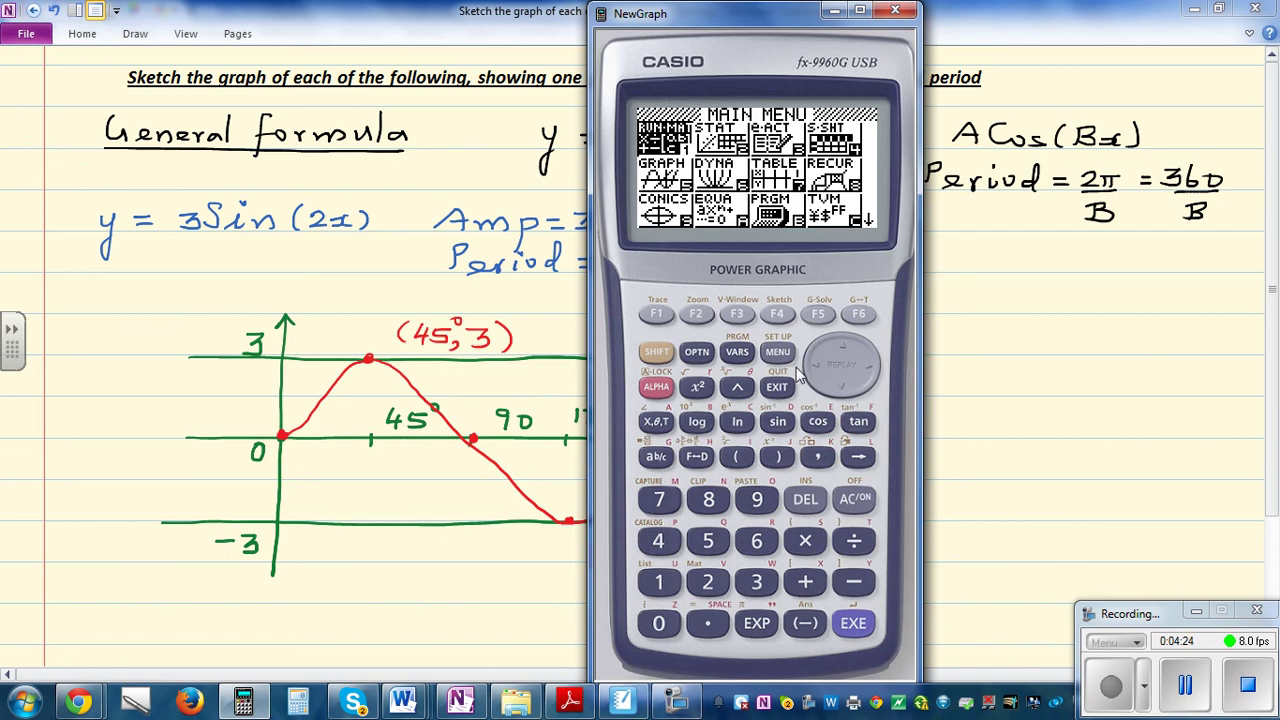
{"action": "left_click", "coordinate": [840, 396]}
{"action": "left_click", "coordinate": [862, 628]}
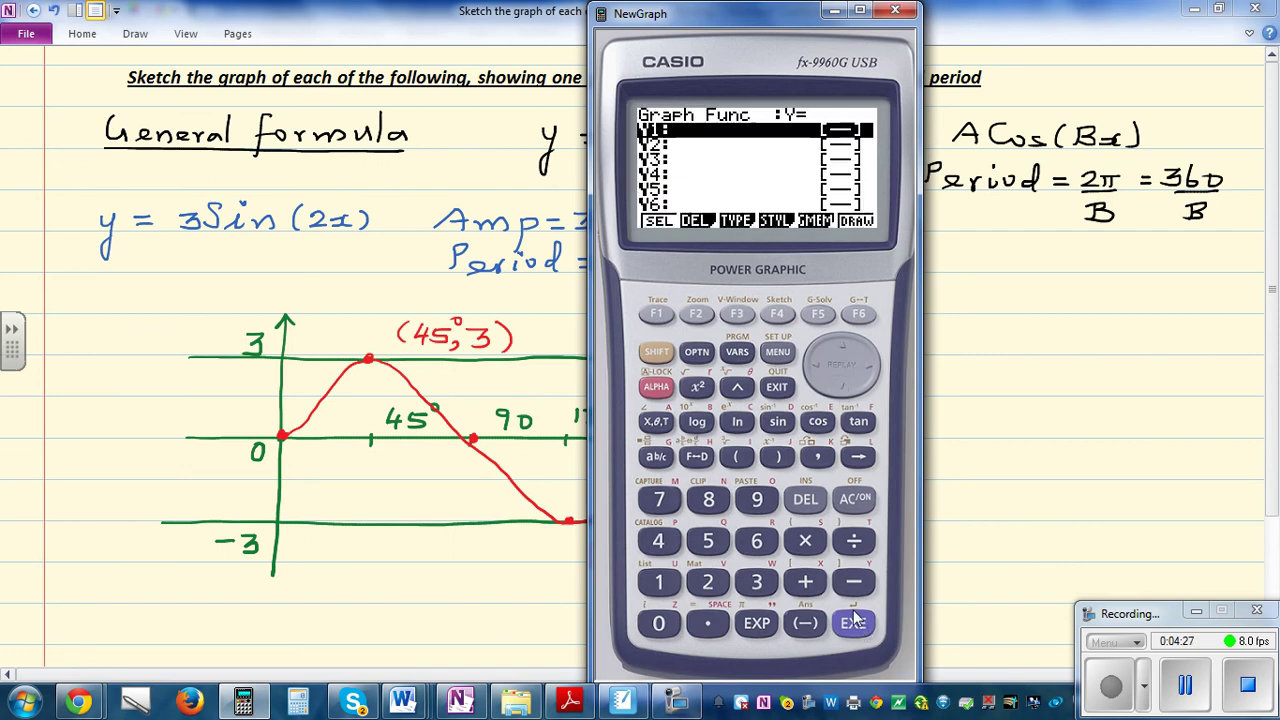
Enter 3sin(2X) on Y1 and store it with EXE
{"action": "left_click", "coordinate": [757, 582]}
{"action": "left_click", "coordinate": [778, 422]}
{"action": "left_click", "coordinate": [736, 456]}
{"action": "left_click", "coordinate": [707, 582]}
{"action": "left_click", "coordinate": [657, 422]}
{"action": "left_click", "coordinate": [778, 457]}
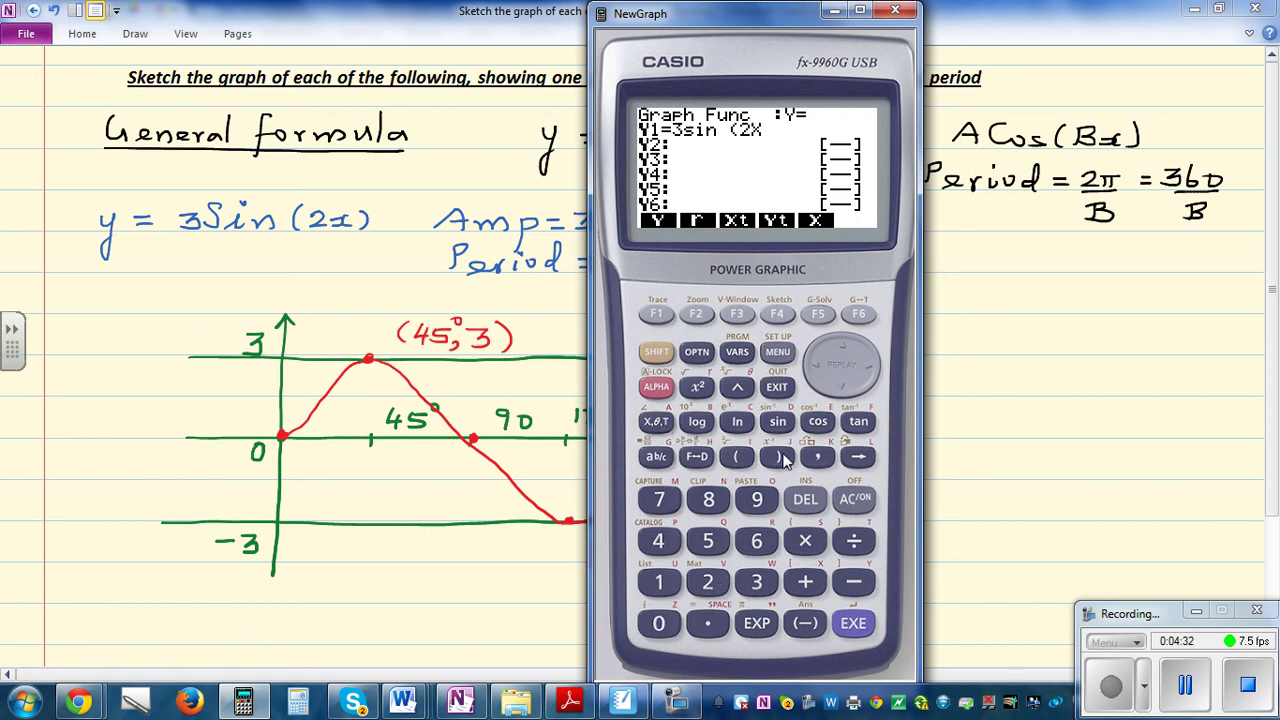
{"action": "left_click", "coordinate": [853, 623]}
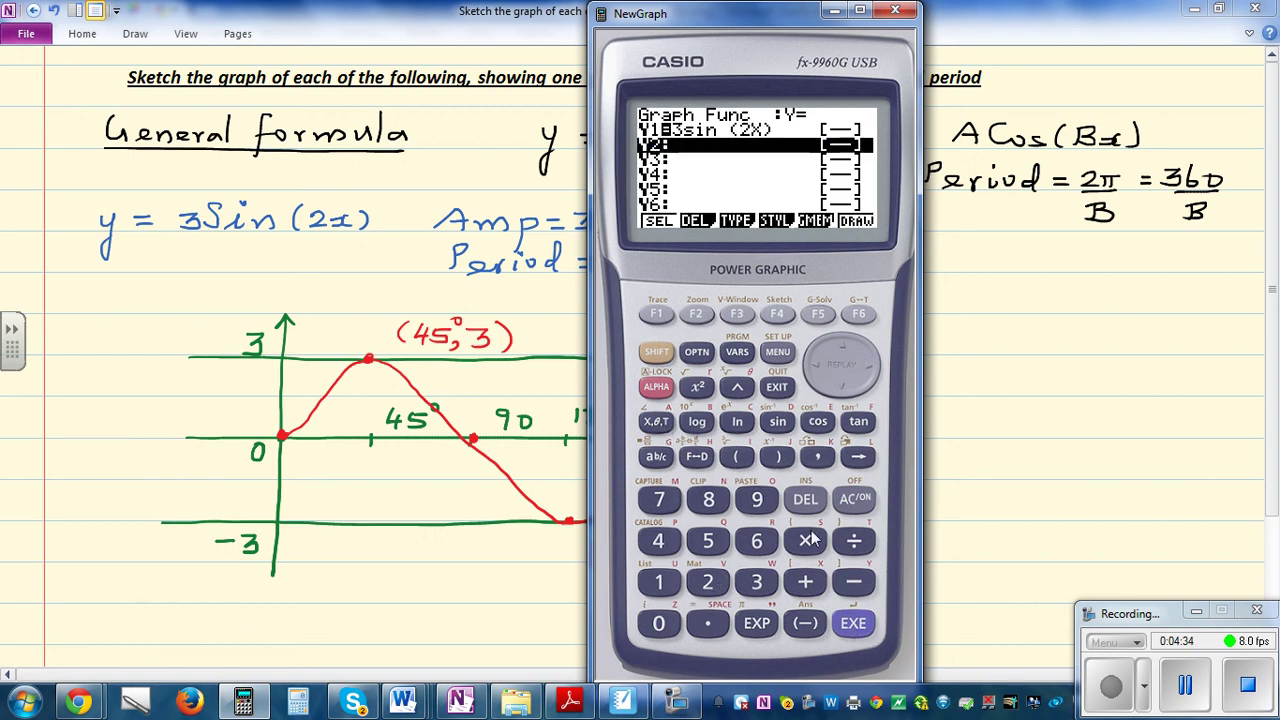
In the V-Window, set Xmin 0, Xmax 180 and X scale 45
{"action": "left_click", "coordinate": [657, 352]}
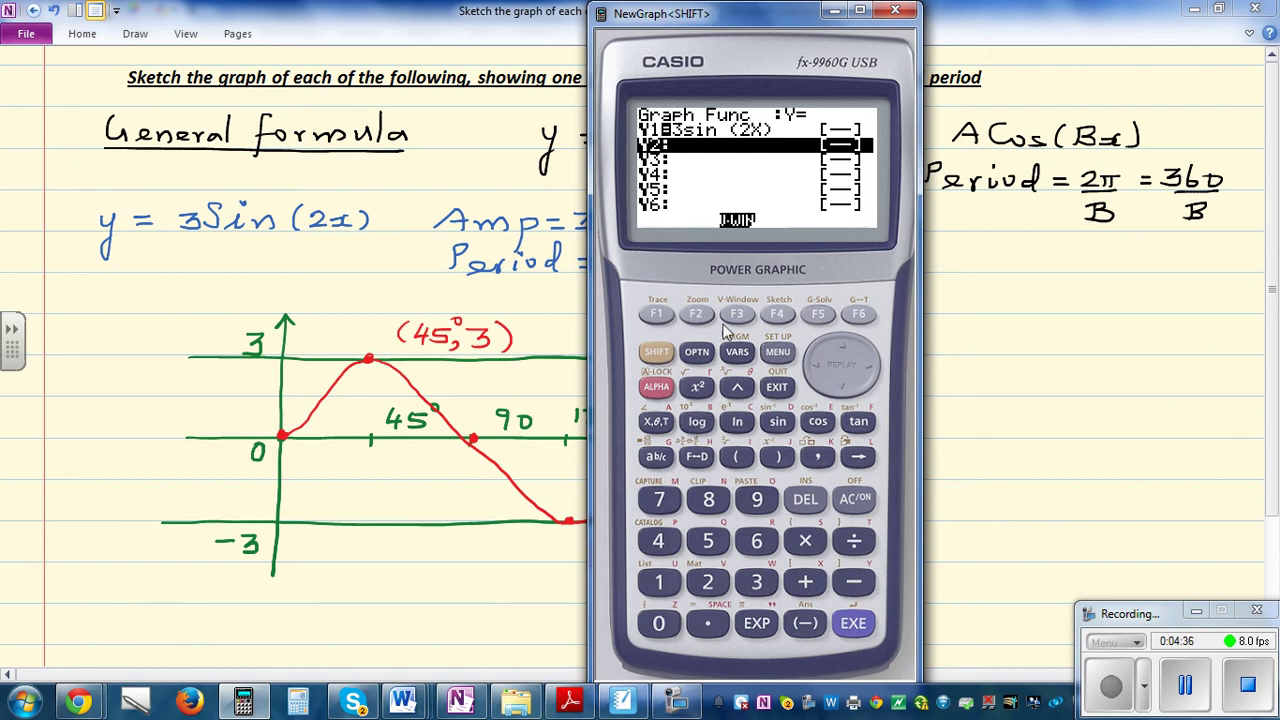
{"action": "left_click", "coordinate": [739, 316]}
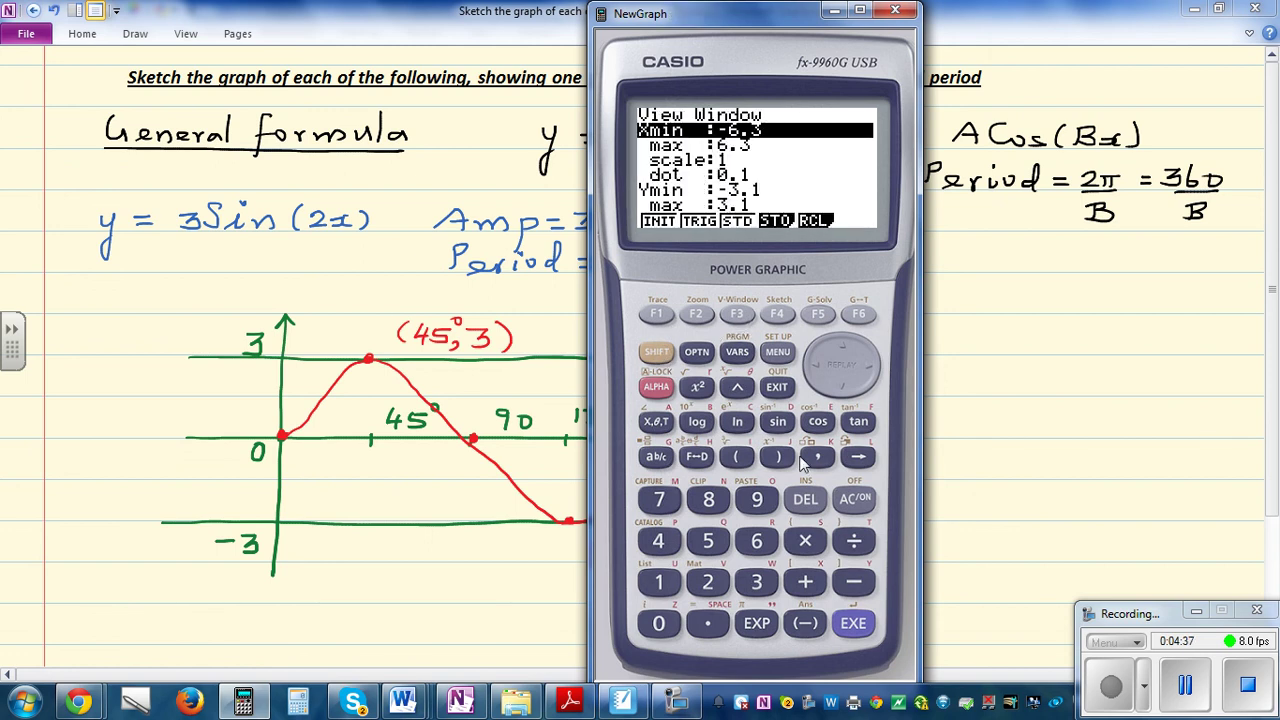
{"action": "left_click", "coordinate": [659, 623]}
{"action": "left_click", "coordinate": [853, 623]}
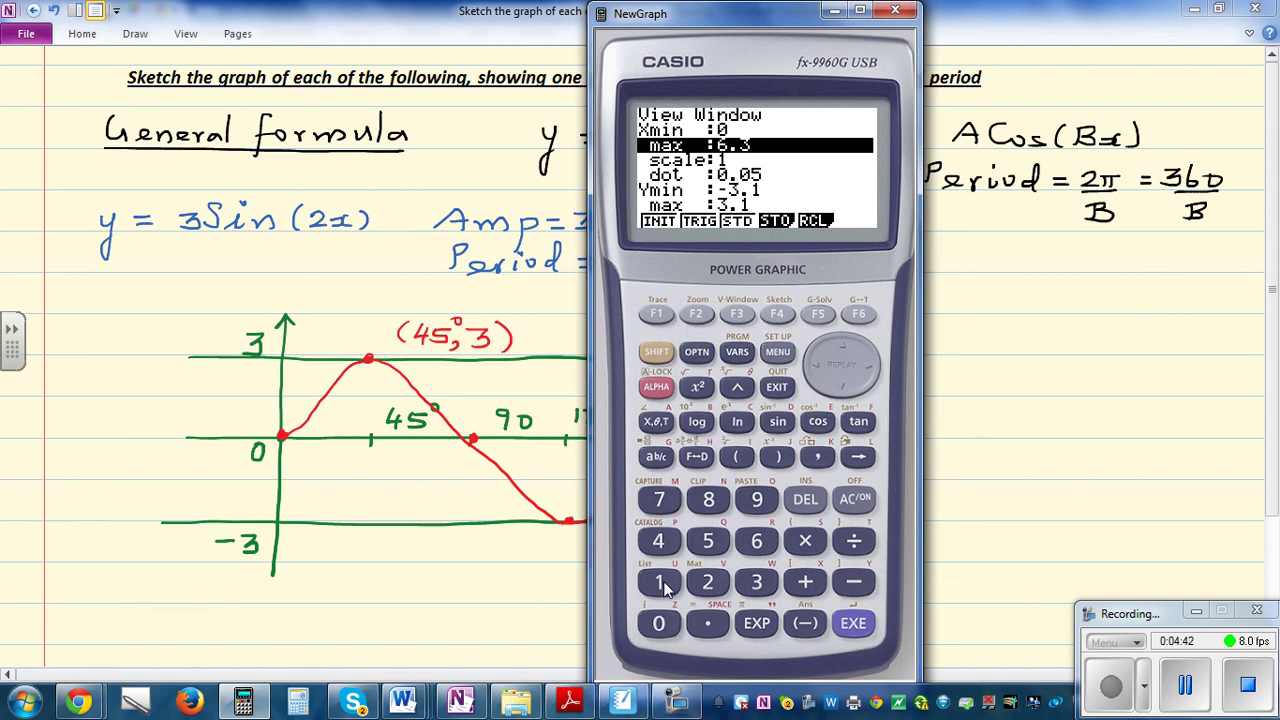
{"action": "left_click", "coordinate": [664, 586]}
{"action": "left_click", "coordinate": [712, 503]}
{"action": "left_click", "coordinate": [662, 626]}
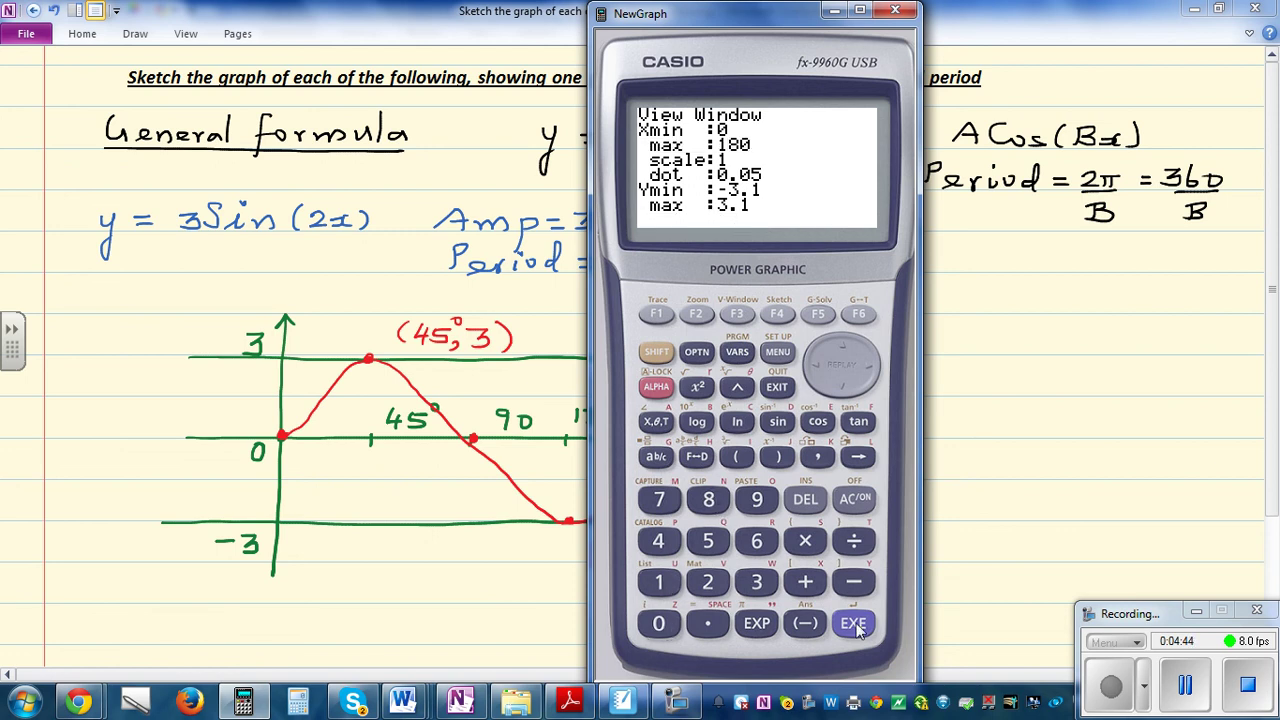
{"action": "left_click", "coordinate": [855, 623]}
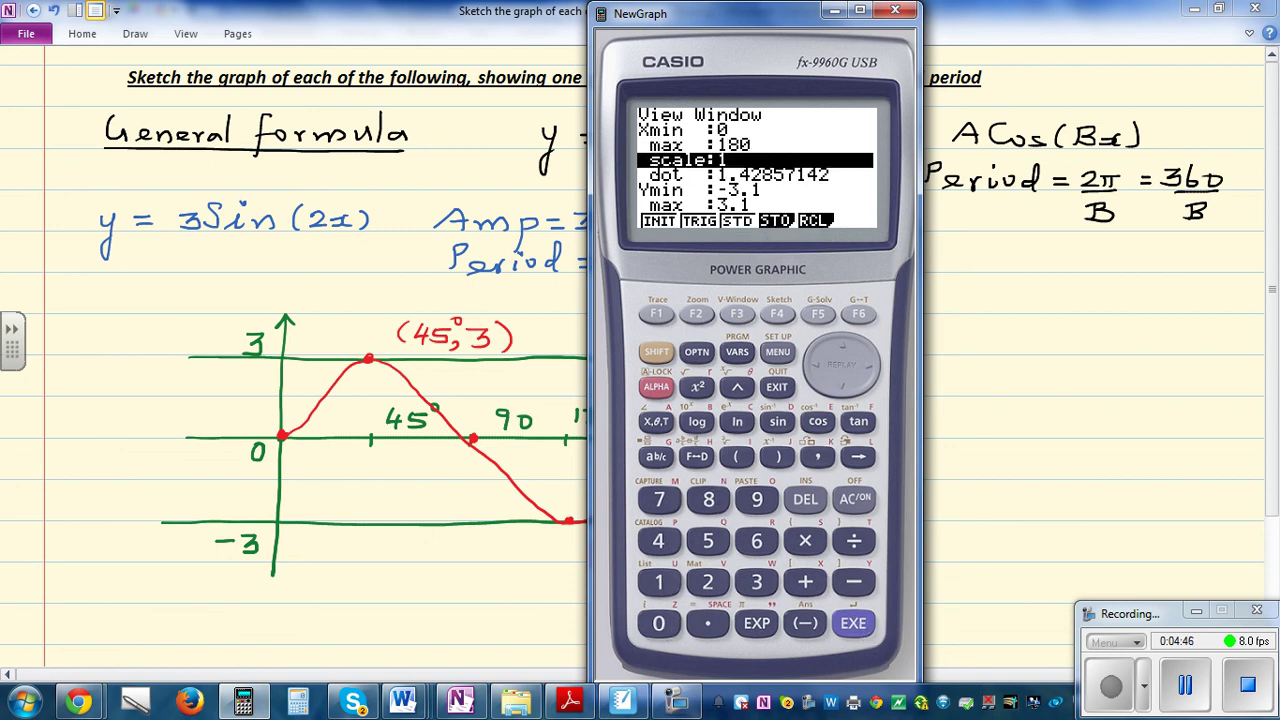
{"action": "left_click", "coordinate": [658, 541]}
{"action": "left_click", "coordinate": [708, 541]}
Reposition the calculator, then set Ymin 5 and Ymax -5 and return to the function list
{"action": "left_click_drag", "start_coordinate": [740, 22], "coordinate": [837, 46]}
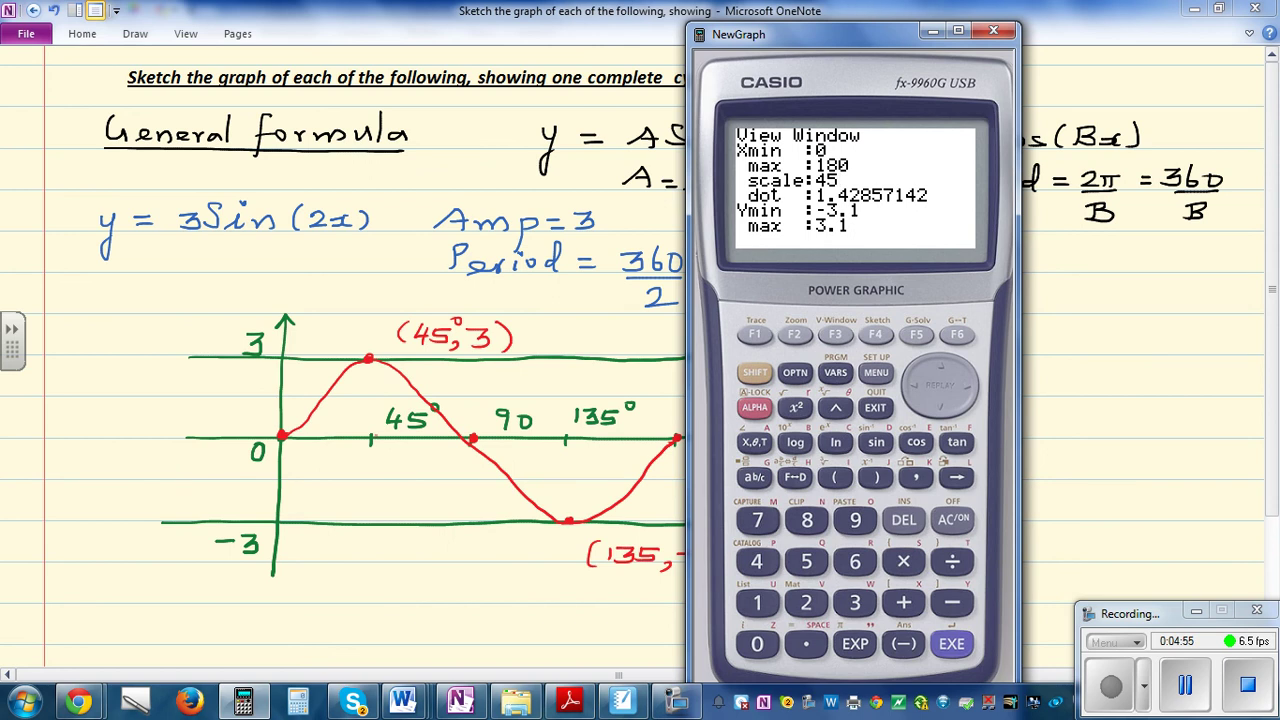
{"action": "key", "text": "alt+Tab"}
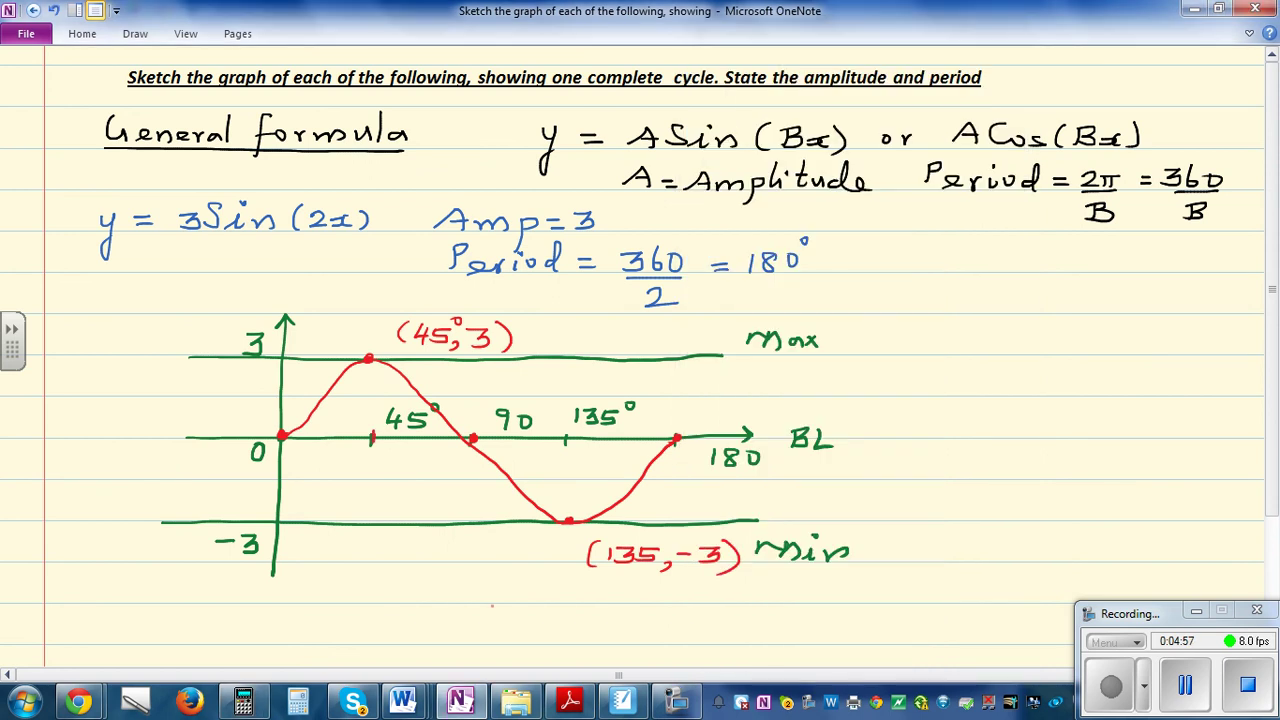
{"action": "left_click", "coordinate": [243, 700]}
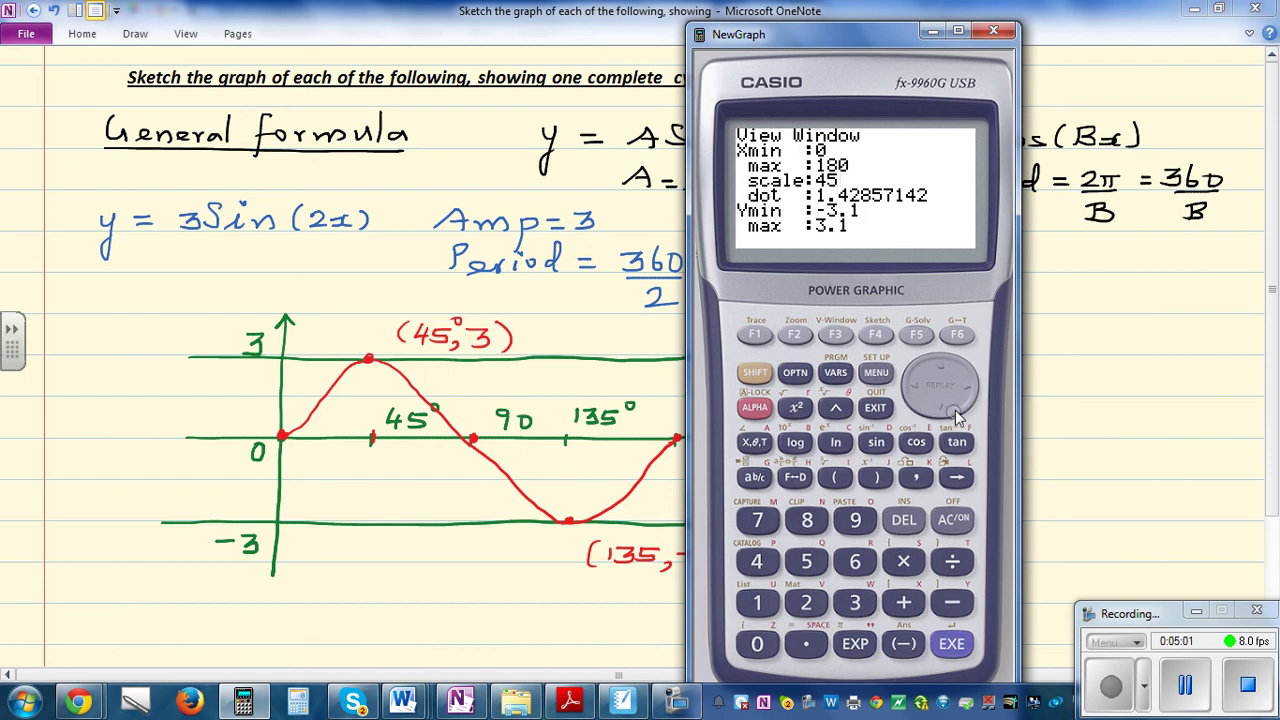
{"action": "left_click", "coordinate": [952, 644]}
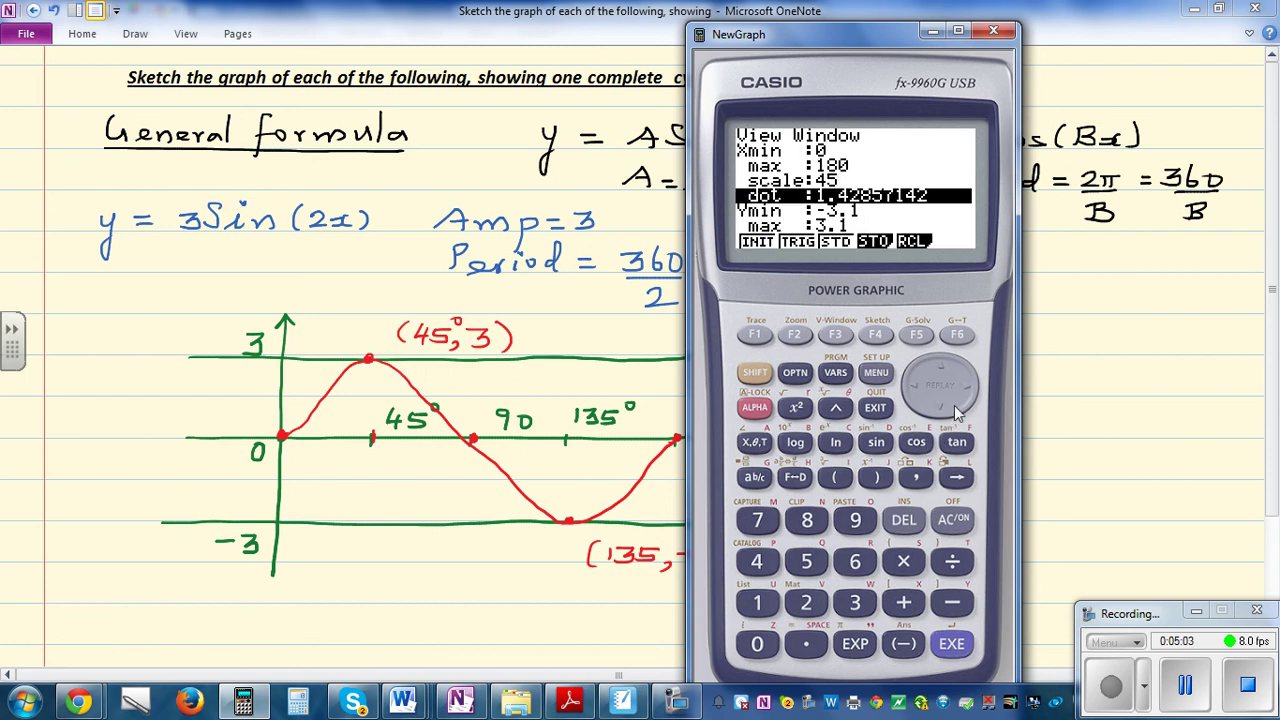
{"action": "left_click", "coordinate": [945, 410]}
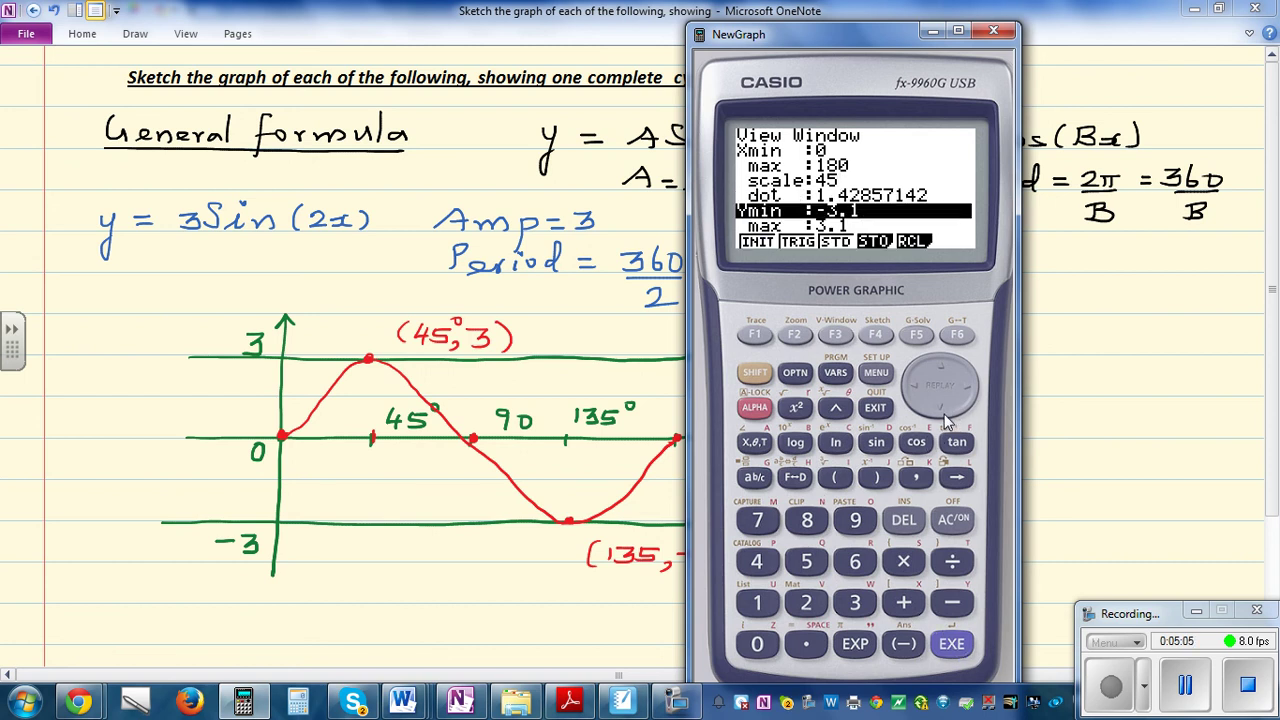
{"action": "left_click", "coordinate": [806, 562]}
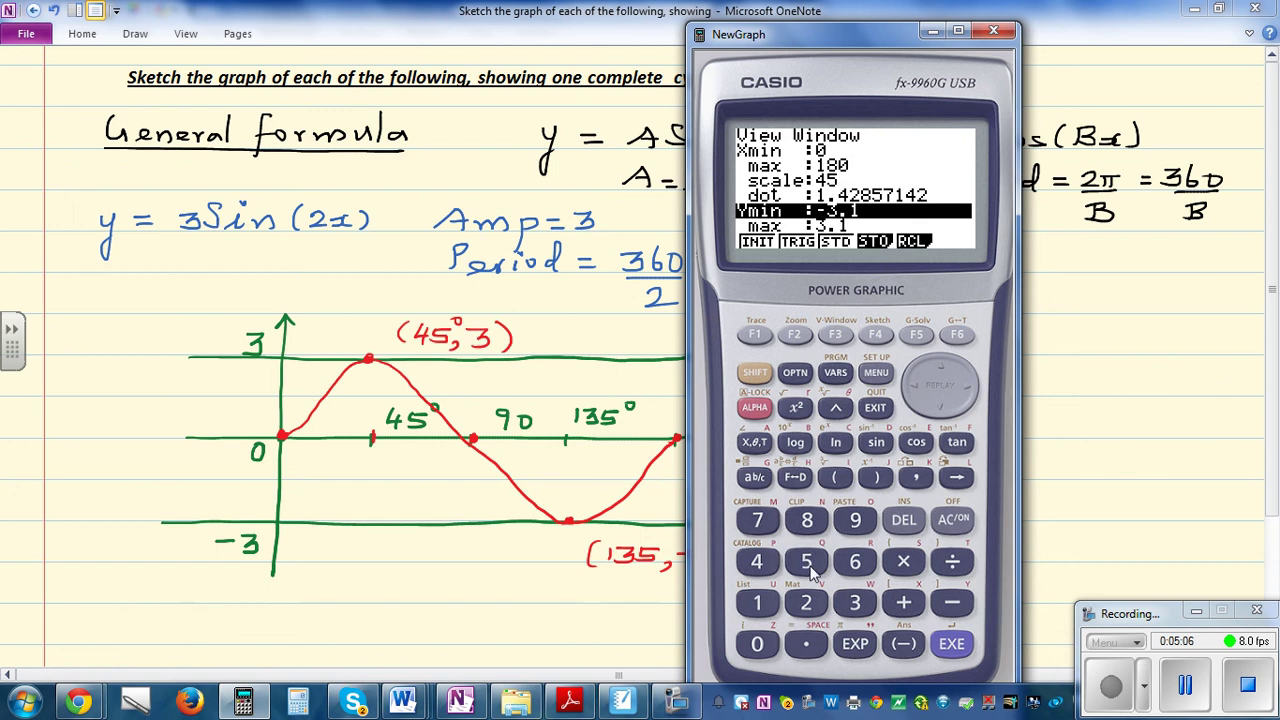
{"action": "left_click", "coordinate": [952, 644]}
{"action": "left_click", "coordinate": [952, 603]}
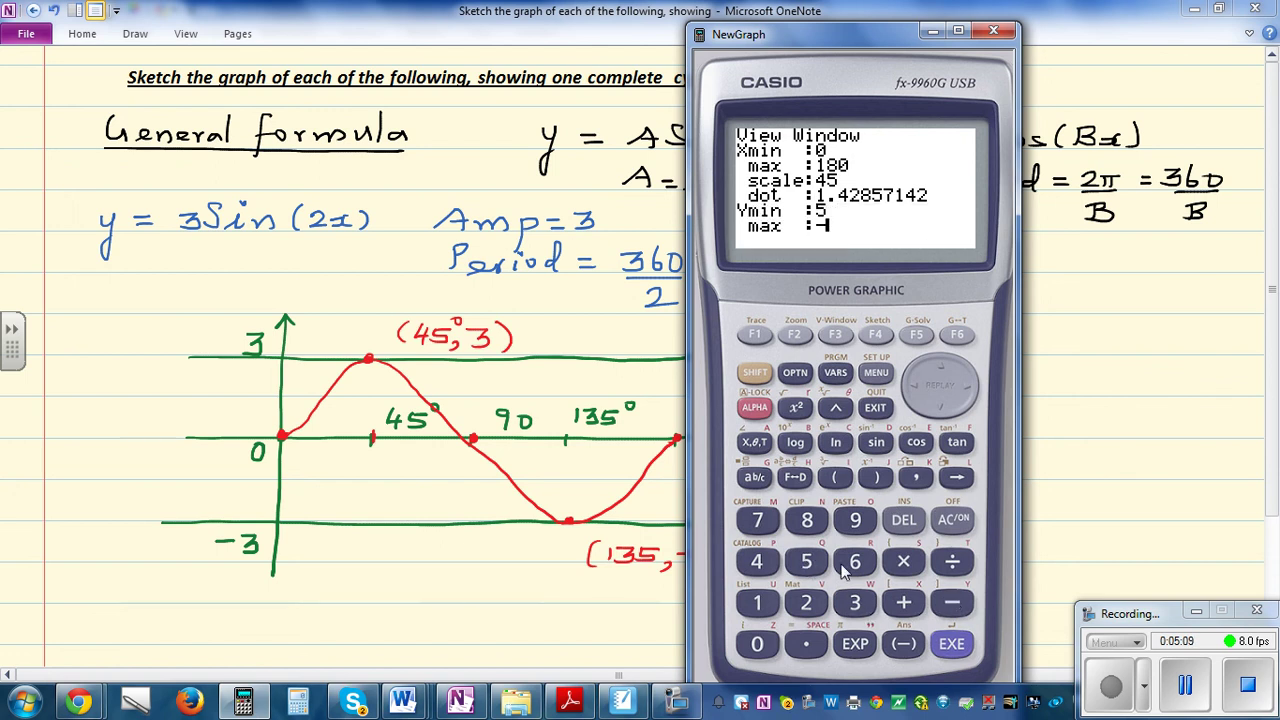
{"action": "left_click", "coordinate": [808, 564]}
{"action": "left_click", "coordinate": [952, 644]}
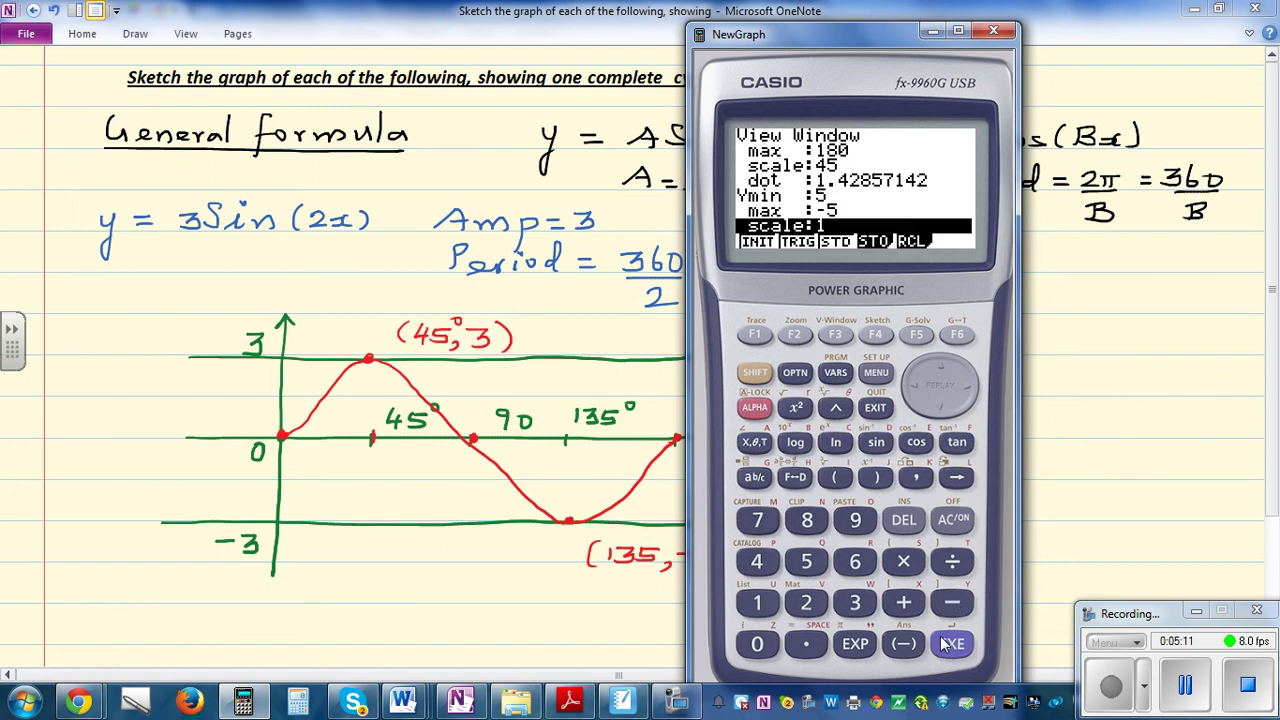
{"action": "left_click", "coordinate": [952, 645]}
Draw the graph, then return and reopen the V-Window at the y minimum setting
{"action": "left_click", "coordinate": [952, 645]}
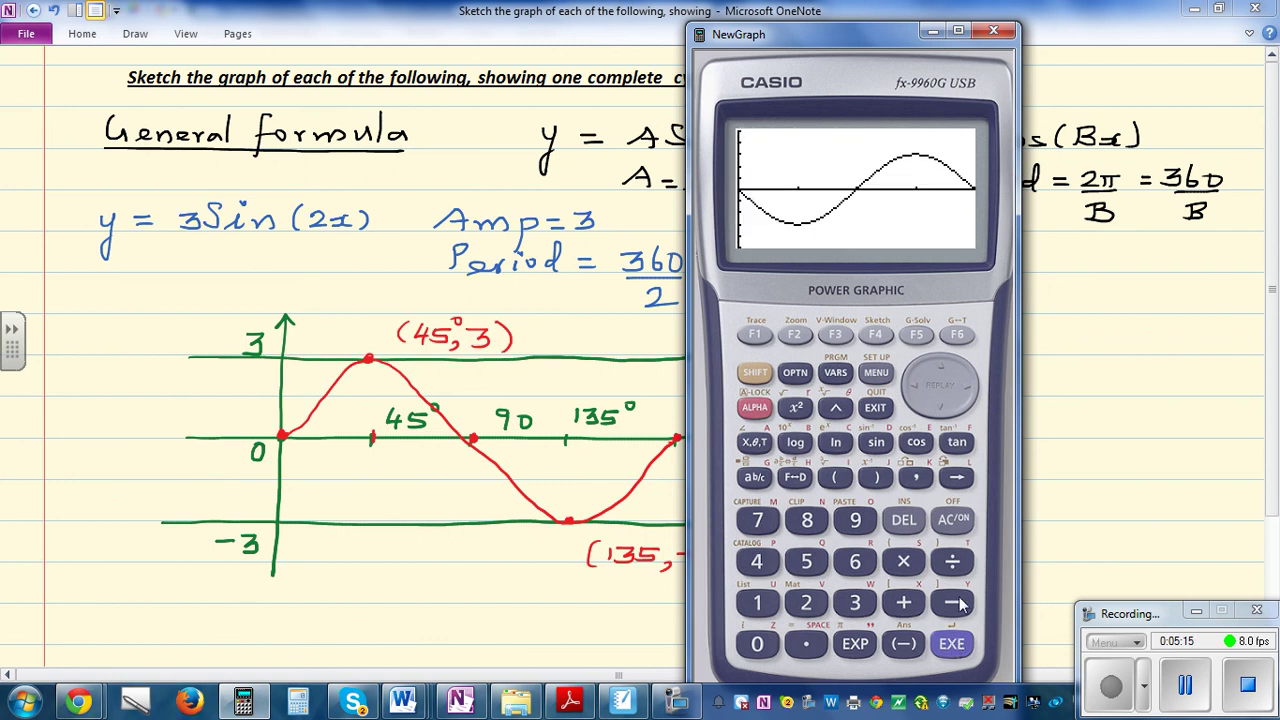
{"action": "left_click", "coordinate": [876, 408]}
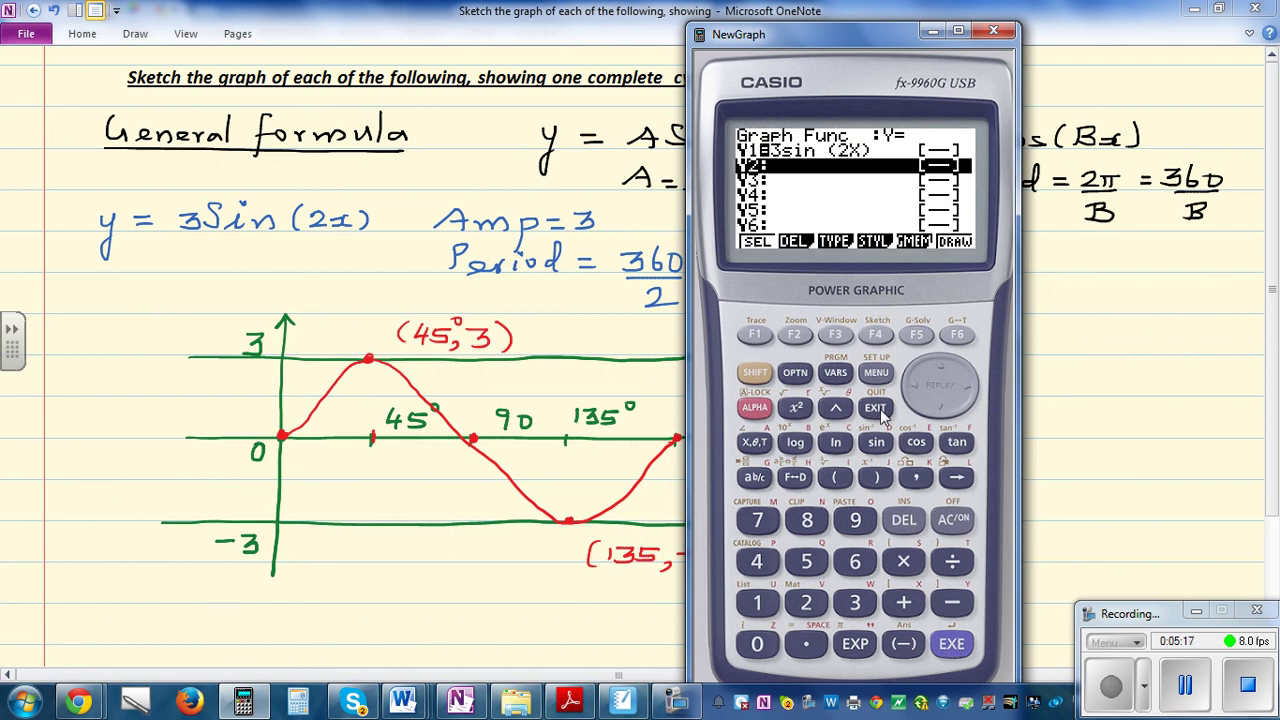
{"action": "left_click", "coordinate": [940, 368]}
{"action": "left_click", "coordinate": [755, 373]}
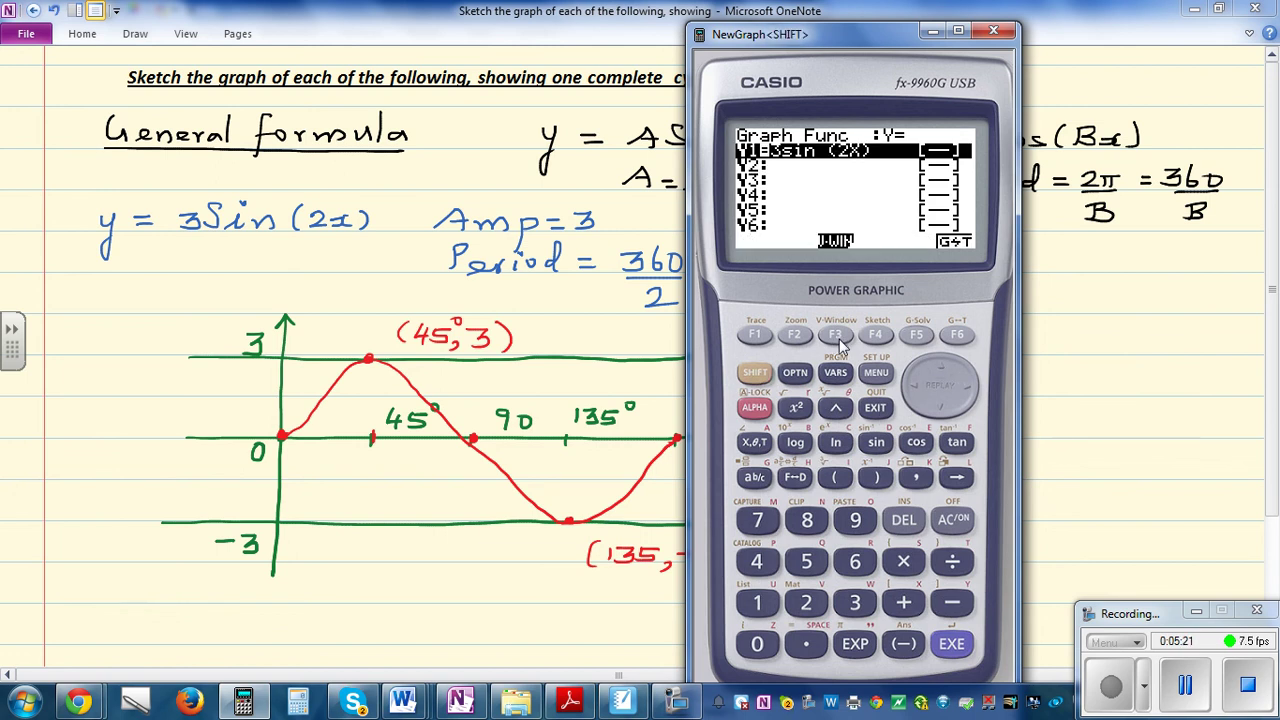
{"action": "left_click", "coordinate": [835, 336]}
{"action": "left_click", "coordinate": [942, 408]}
{"action": "left_click", "coordinate": [945, 412]}
{"action": "left_click", "coordinate": [945, 412]}
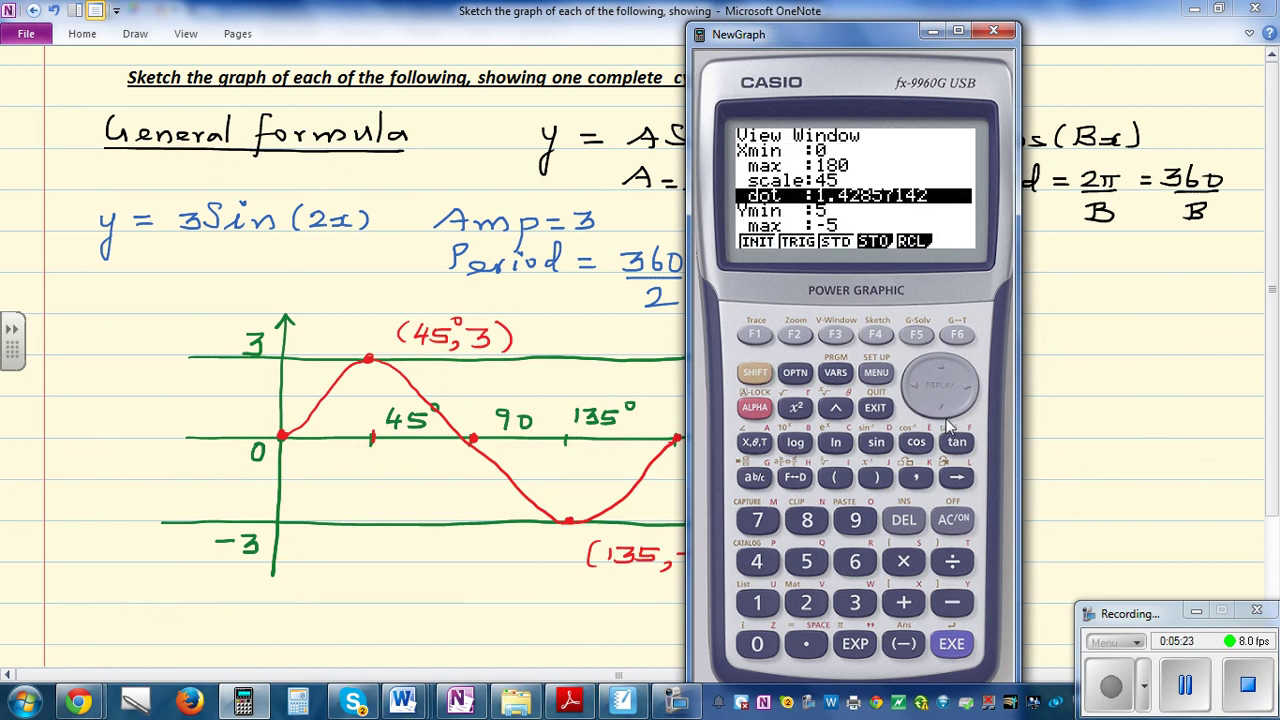
{"action": "left_click", "coordinate": [945, 414]}
Set Ymin -5 and Ymax 5, then redraw 3sin(2X) over 0 to 180
{"action": "left_click", "coordinate": [952, 602]}
{"action": "left_click", "coordinate": [807, 562]}
{"action": "left_click", "coordinate": [951, 643]}
{"action": "left_click", "coordinate": [815, 565]}
{"action": "left_click", "coordinate": [962, 646]}
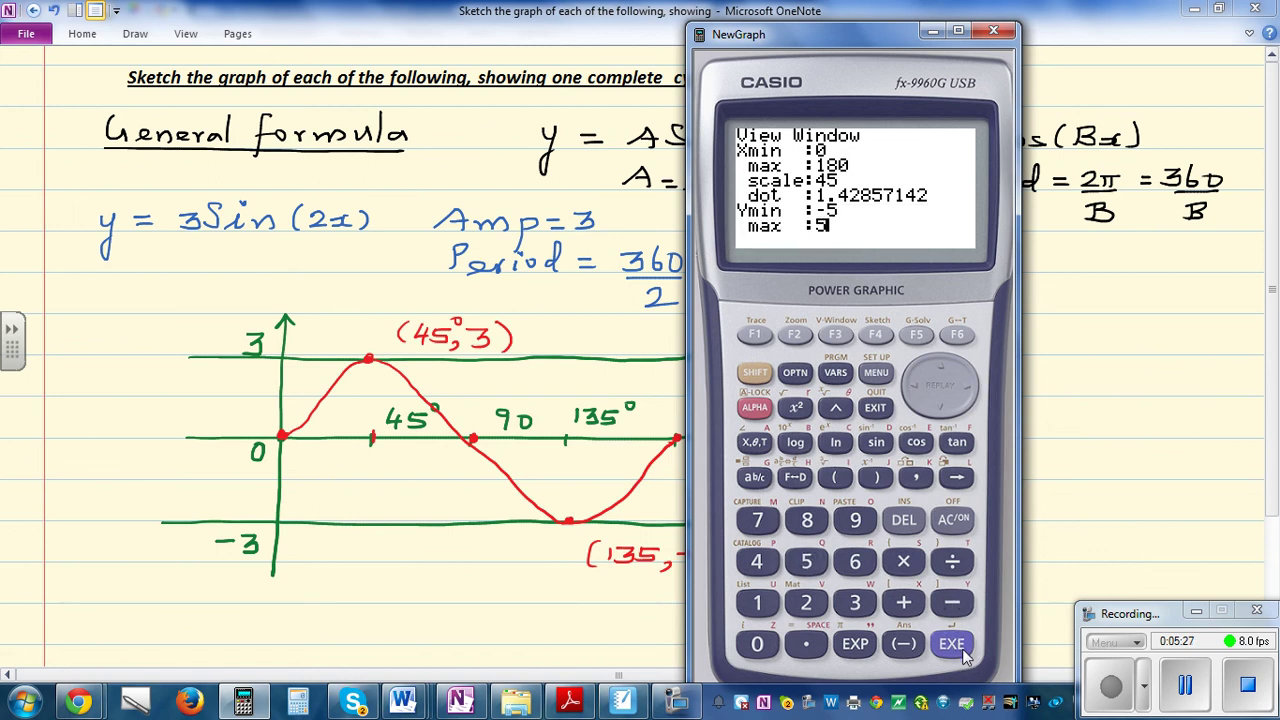
{"action": "left_click", "coordinate": [966, 648]}
{"action": "left_click", "coordinate": [968, 647]}
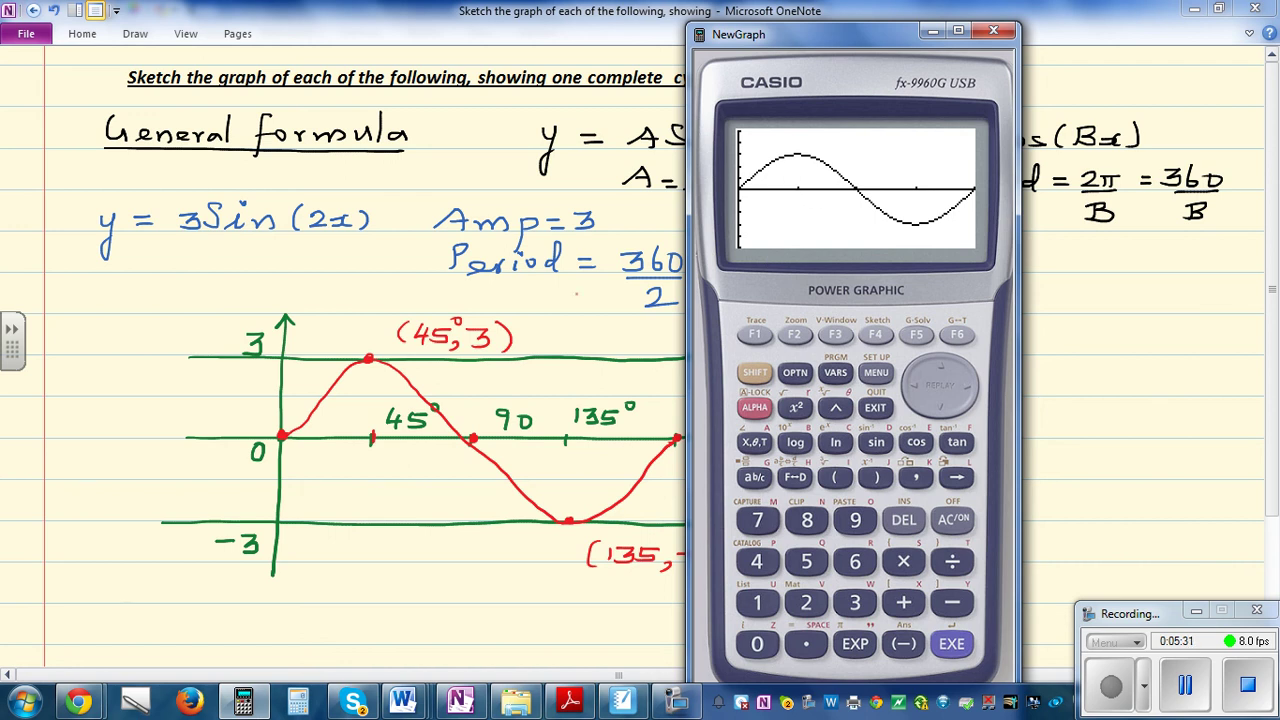
Use G-Solv on the emulator to find the sine graph's maximum (45, 3) and minimum (135, −3)
{"action": "left_click", "coordinate": [918, 338]}
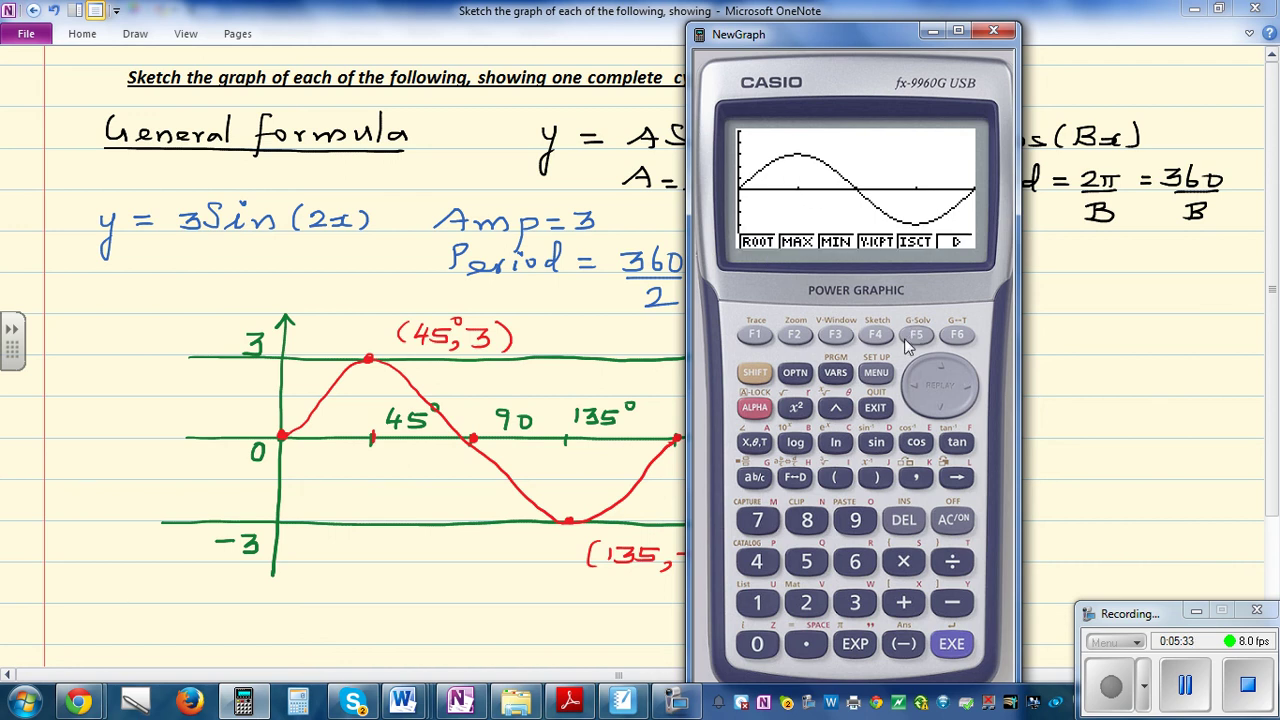
{"action": "left_click", "coordinate": [798, 340]}
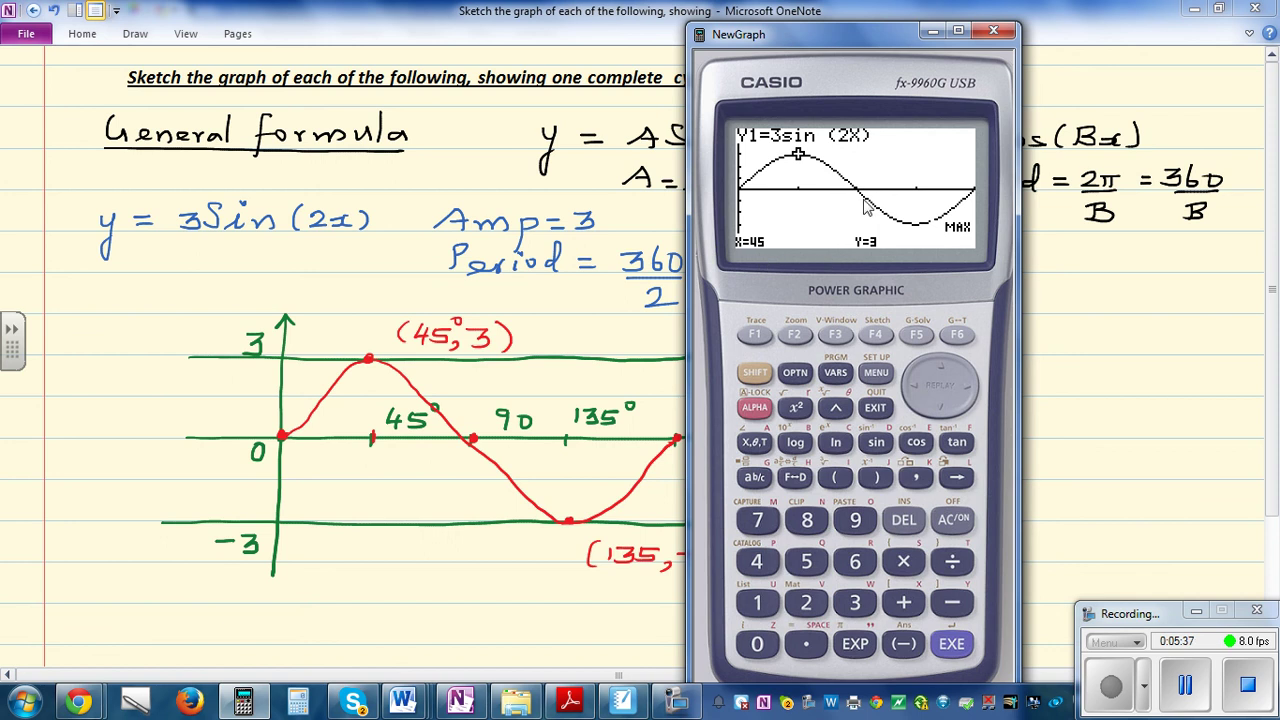
{"action": "left_click", "coordinate": [918, 338]}
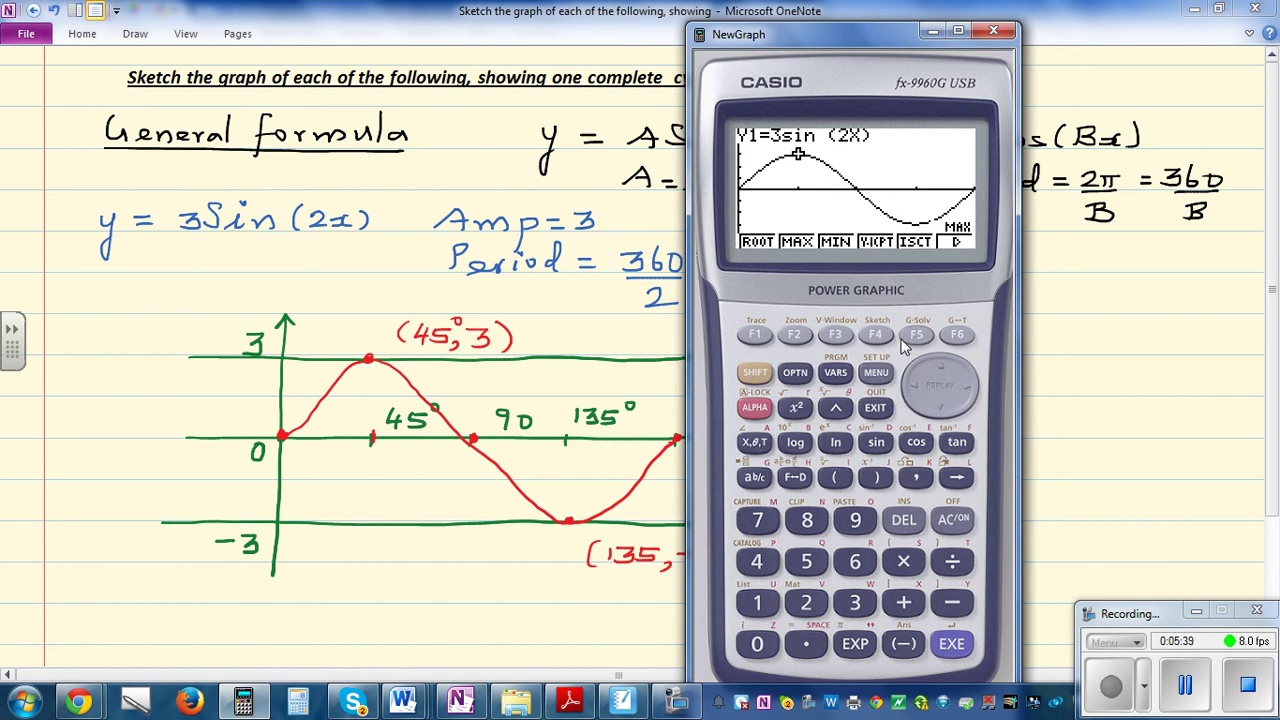
{"action": "left_click", "coordinate": [837, 338]}
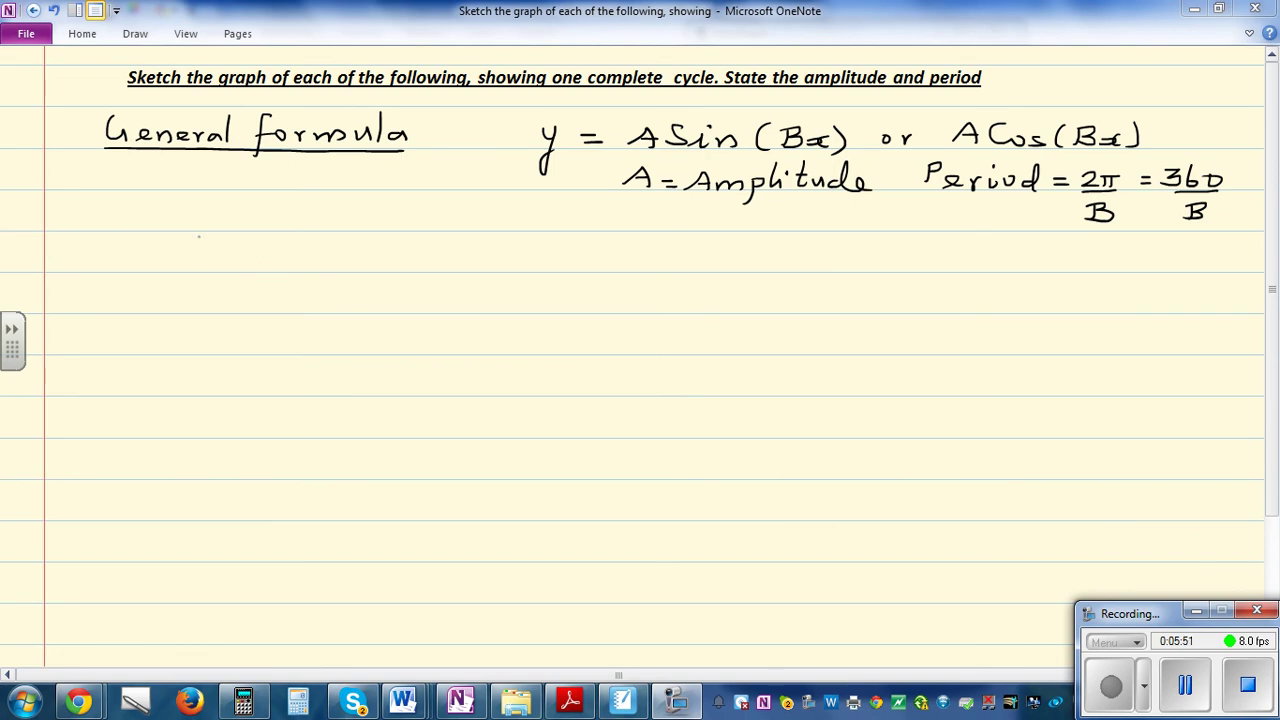
Handwrite y = -3Cos(θ/2) in blue ink below General formula, with Amp = 3 beside it
{"action": "mouse_move", "coordinate": [141, 212]}
{"action": "left_mouse_down"}
{"action": "mouse_move", "coordinate": [126, 259]}
{"action": "mouse_move", "coordinate": [133, 223]}
{"action": "left_mouse_up"}
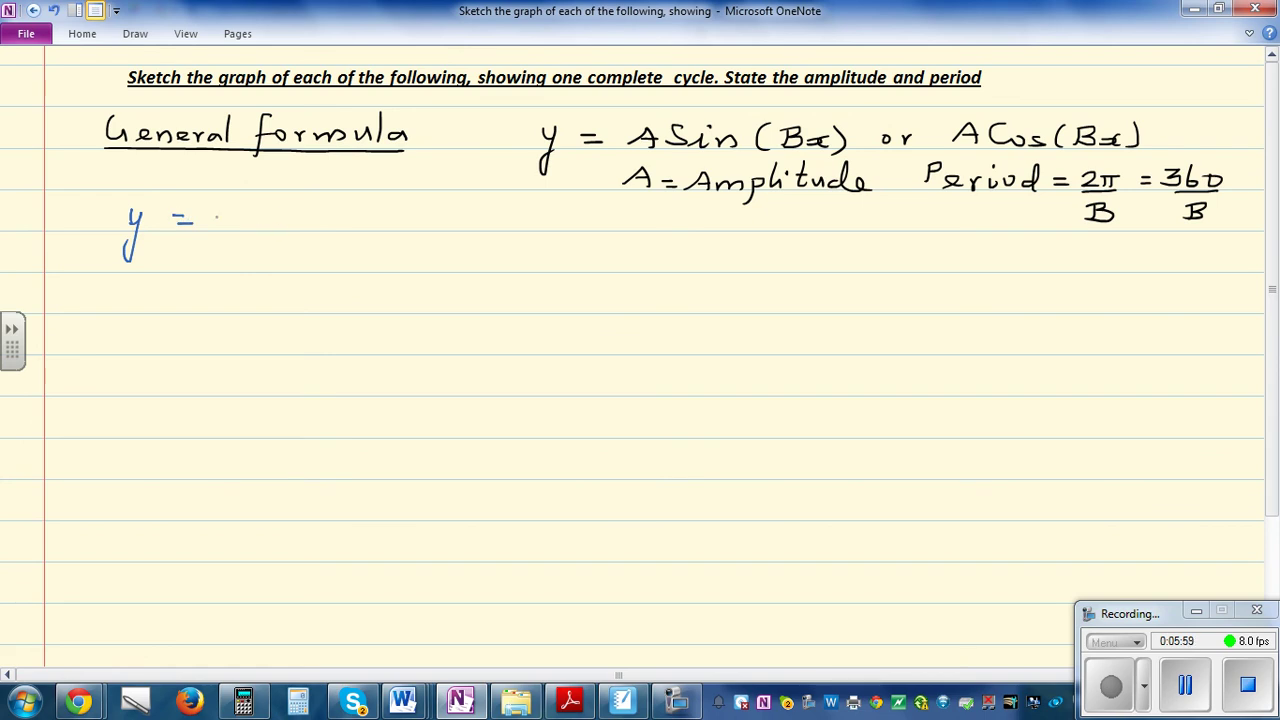
{"action": "mouse_move", "coordinate": [267, 212]}
{"action": "left_mouse_down"}
{"action": "mouse_move", "coordinate": [251, 226]}
{"action": "mouse_move", "coordinate": [304, 221]}
{"action": "left_mouse_up"}
{"action": "mouse_move", "coordinate": [362, 203]}
{"action": "left_mouse_down"}
{"action": "mouse_move", "coordinate": [350, 214]}
{"action": "mouse_move", "coordinate": [358, 238]}
{"action": "mouse_move", "coordinate": [390, 220]}
{"action": "mouse_move", "coordinate": [398, 230]}
{"action": "left_mouse_up"}
{"action": "left_click_drag", "start_coordinate": [382, 236], "coordinate": [401, 247]}
{"action": "left_click_drag", "start_coordinate": [410, 202], "coordinate": [411, 244]}
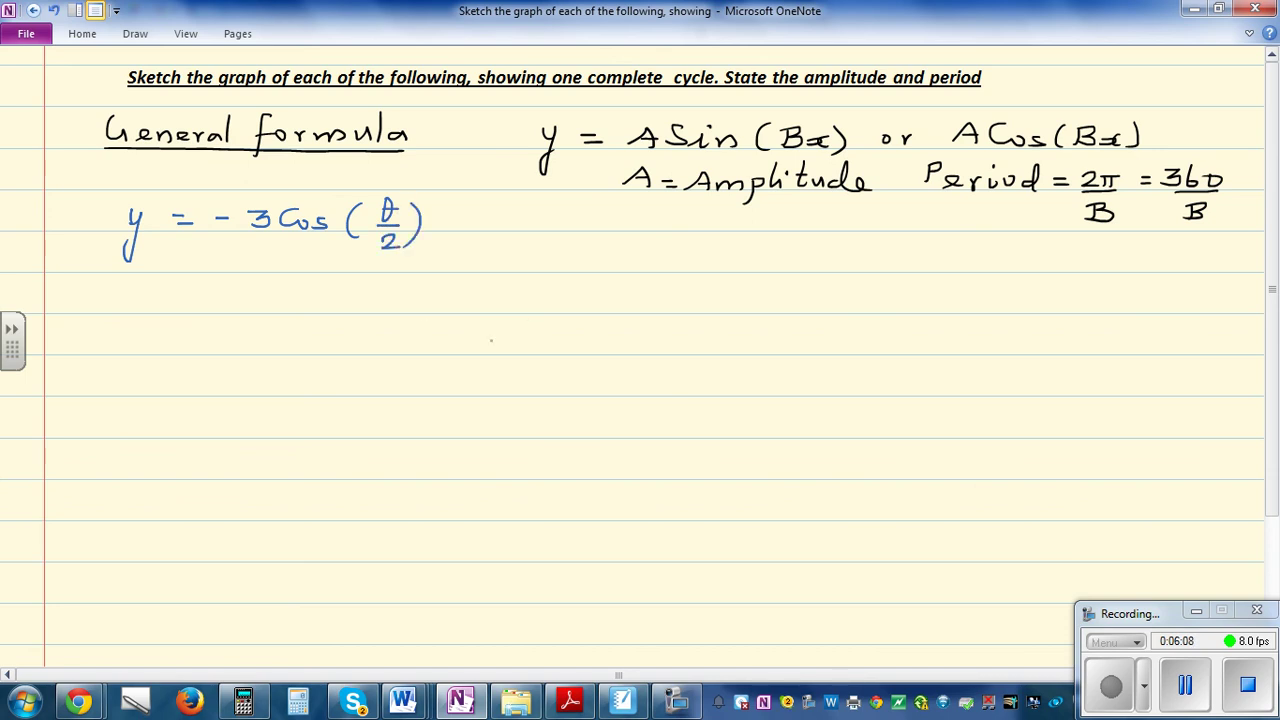
{"action": "mouse_move", "coordinate": [494, 227]}
{"action": "left_mouse_down"}
{"action": "mouse_move", "coordinate": [509, 211]}
{"action": "mouse_move", "coordinate": [558, 236]}
{"action": "mouse_move", "coordinate": [556, 254]}
{"action": "left_mouse_up"}
{"action": "left_click_drag", "start_coordinate": [560, 224], "coordinate": [615, 232]}
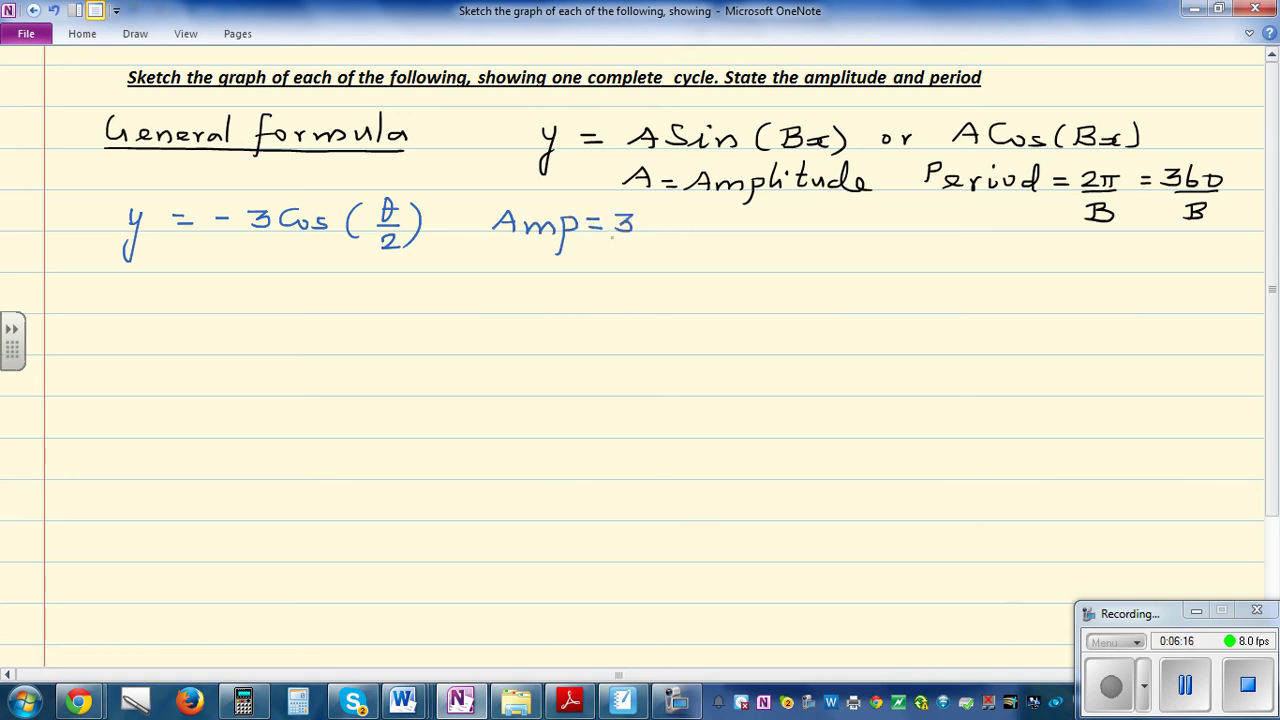
Write BL = 0, max = 3 and min = -3 next to the amplitude of the second example
{"action": "left_click_drag", "start_coordinate": [716, 214], "coordinate": [712, 232]}
{"action": "mouse_move", "coordinate": [798, 216]}
{"action": "left_mouse_down"}
{"action": "mouse_move", "coordinate": [806, 228]}
{"action": "mouse_move", "coordinate": [818, 214]}
{"action": "left_mouse_up"}
{"action": "left_click_drag", "start_coordinate": [588, 254], "coordinate": [689, 259]}
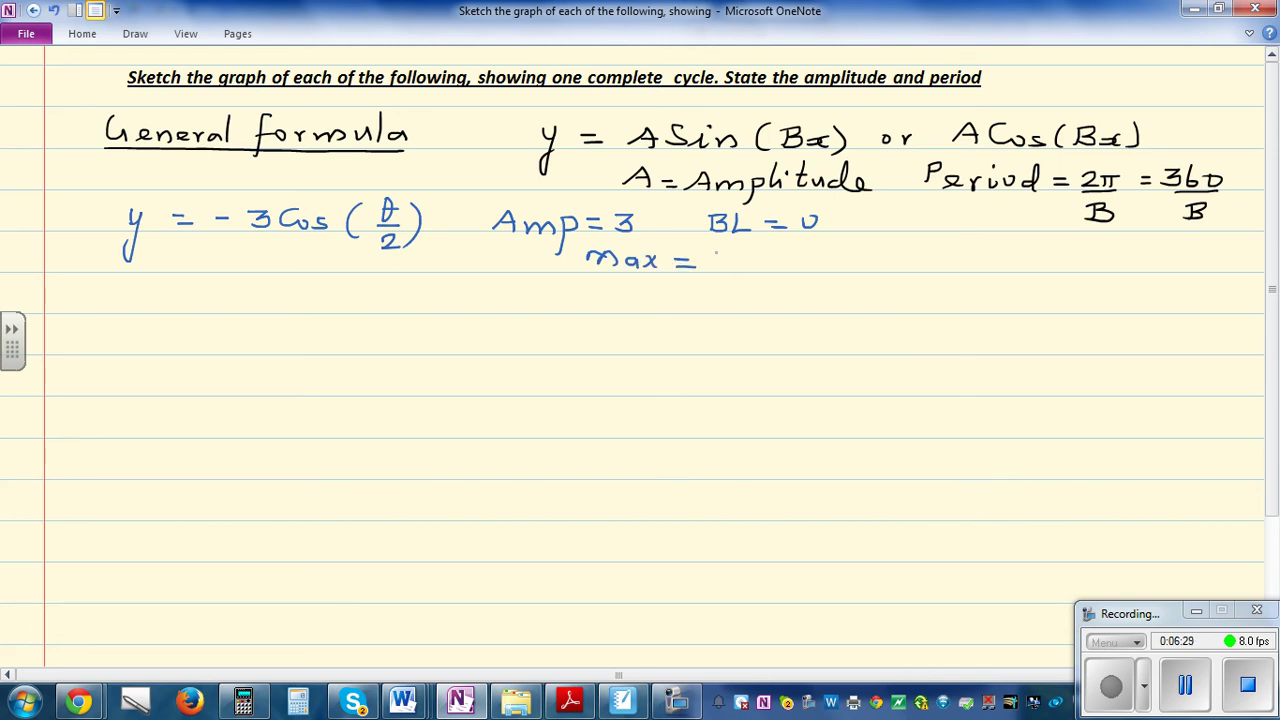
{"action": "mouse_move", "coordinate": [717, 247]}
{"action": "left_mouse_down"}
{"action": "mouse_move", "coordinate": [738, 248]}
{"action": "mouse_move", "coordinate": [718, 268]}
{"action": "left_mouse_up"}
{"action": "left_click_drag", "start_coordinate": [813, 259], "coordinate": [870, 270]}
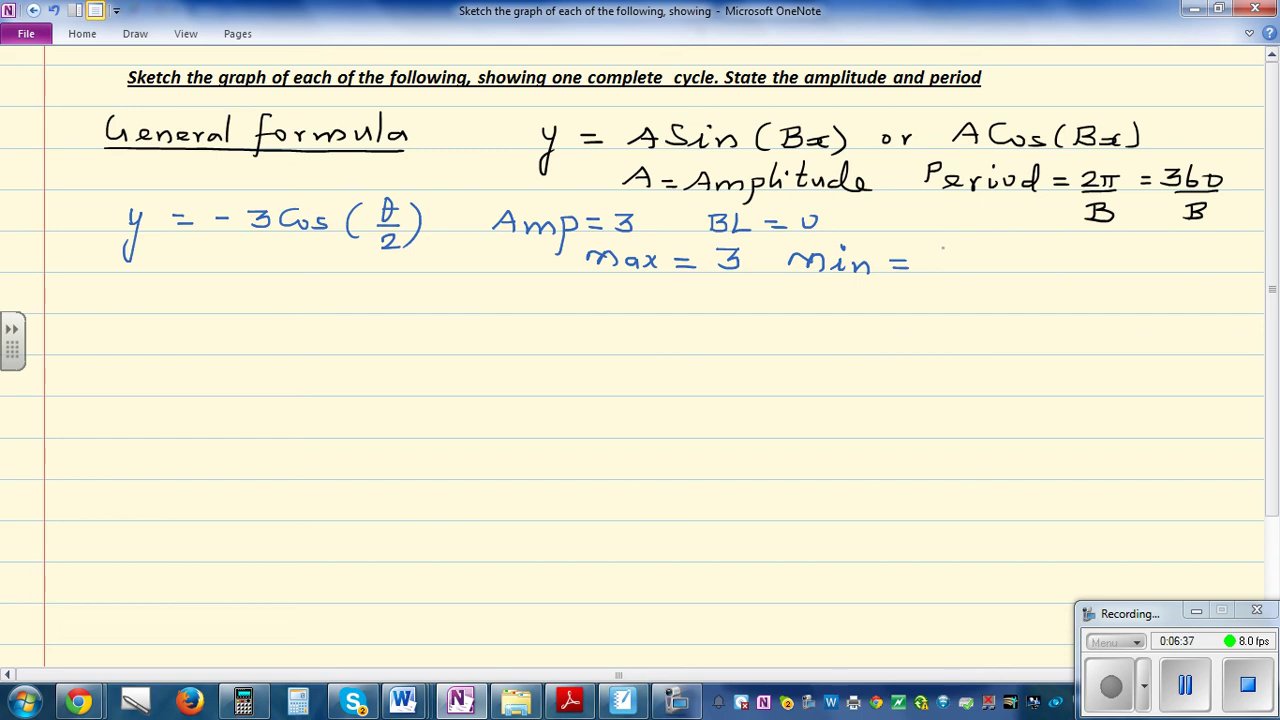
{"action": "mouse_move", "coordinate": [937, 263]}
{"action": "left_mouse_down"}
{"action": "mouse_move", "coordinate": [977, 257]}
{"action": "mouse_move", "coordinate": [963, 268]}
{"action": "left_mouse_up"}
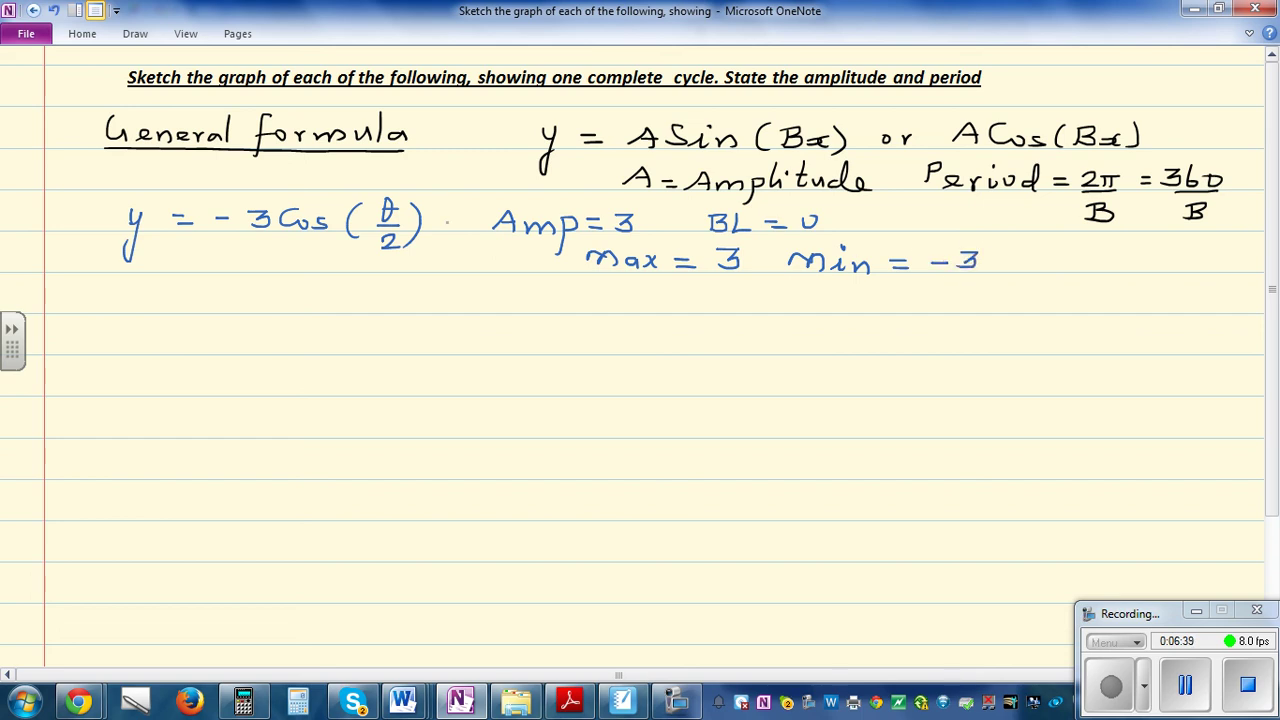